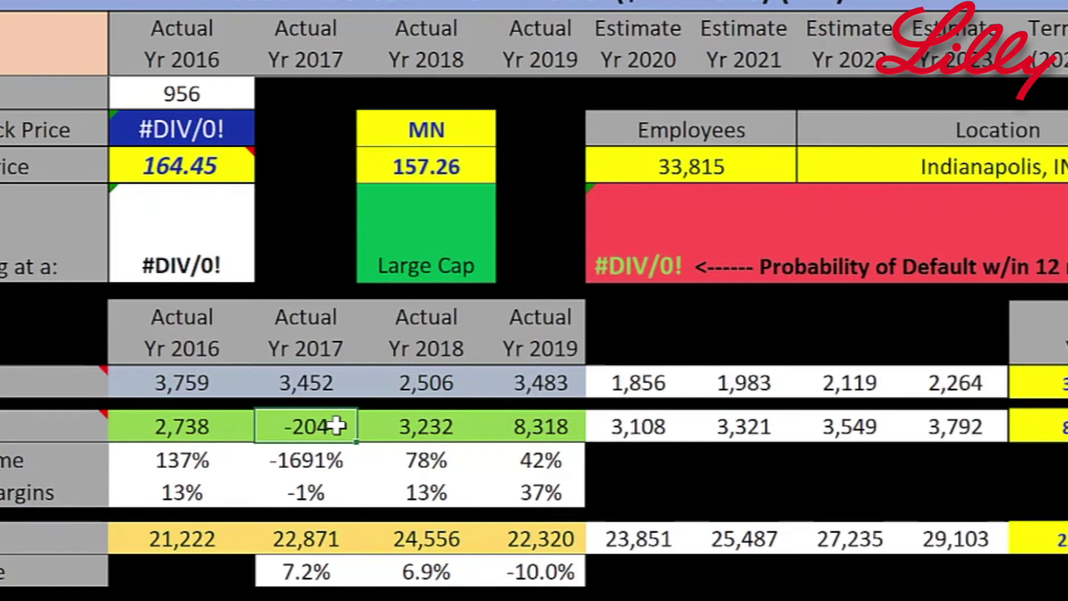
# Select the yellow interest expense input D27 and bring up LLY's Yahoo Finance financials.
pyautogui.scroll(-3, 490, 451)
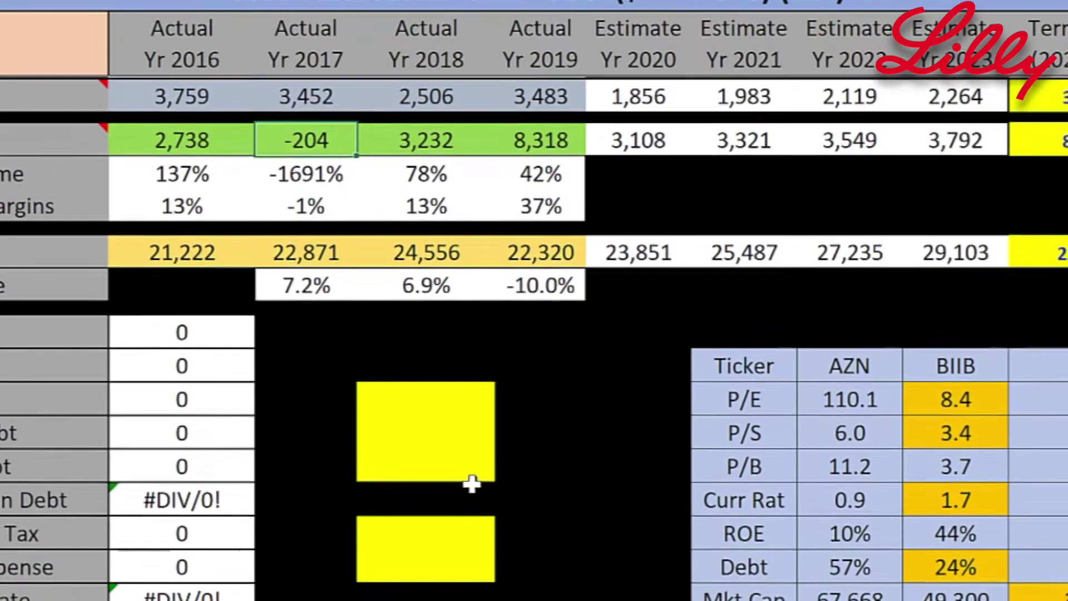
pyautogui.click(407, 384)
pyautogui.hotkey('alt', 'Tab')
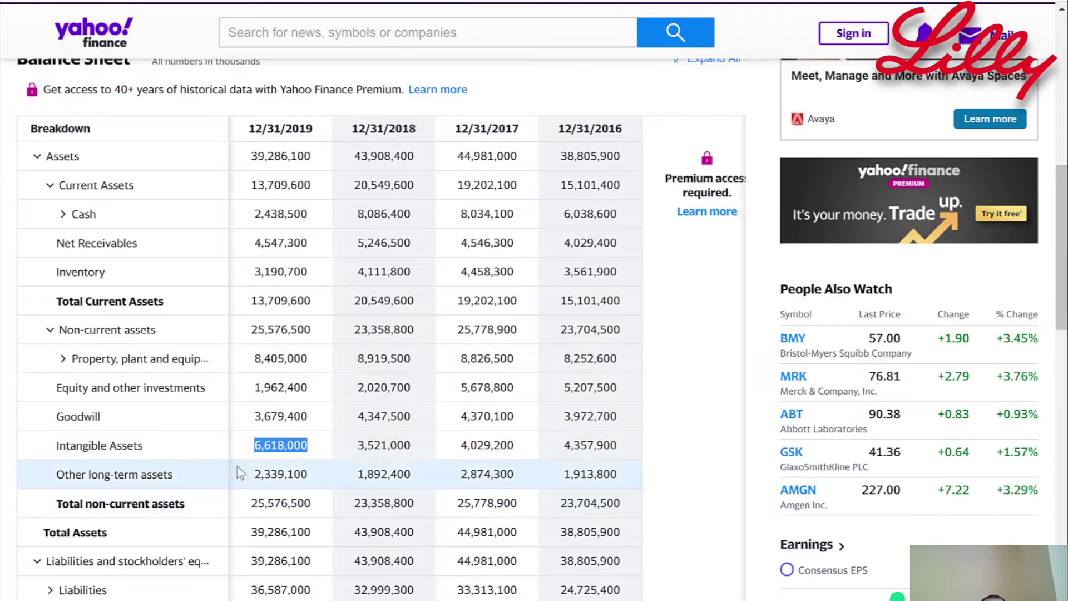
pyautogui.scroll(3, 223, 344)
# Copy LLY's 2019 interest expense 400,600 from the income statement into D27.
pyautogui.click(104, 183)
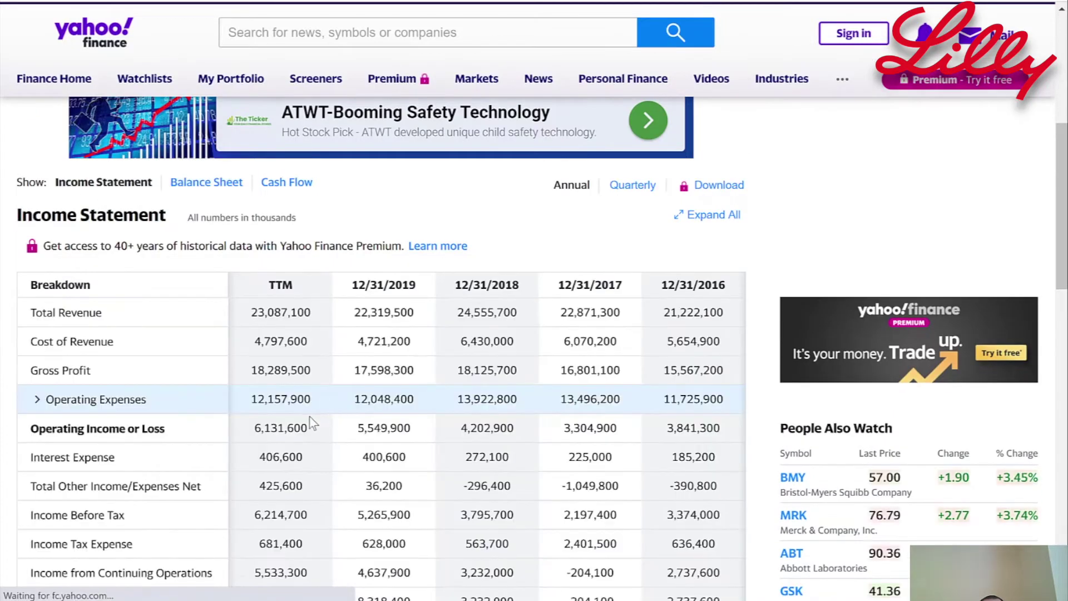
pyautogui.doubleClick(384, 456)
pyautogui.hotkey('ctrl', 'c')
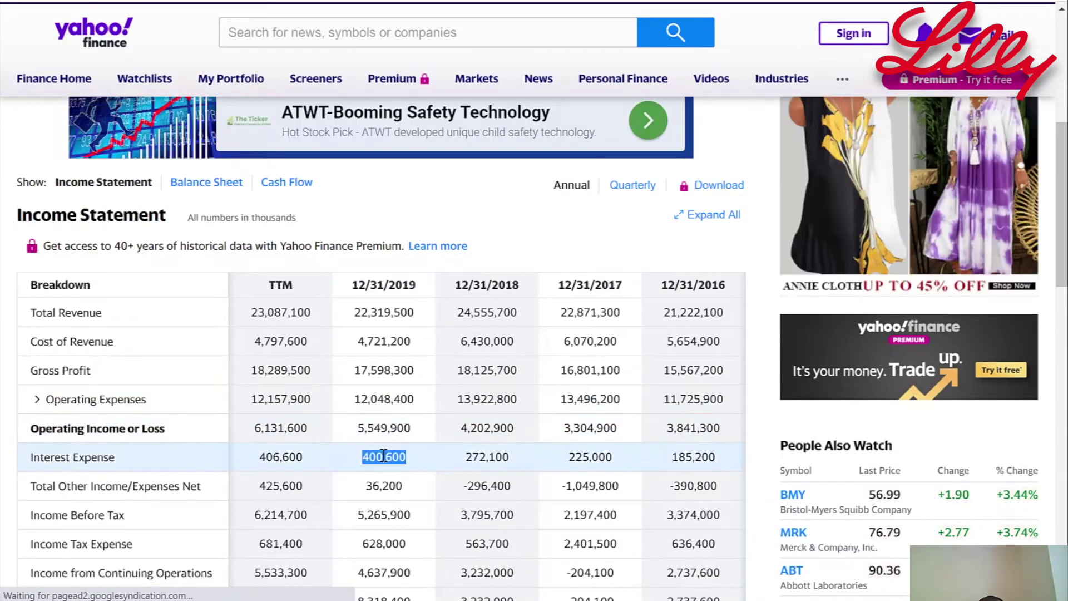
pyautogui.hotkey('alt', 'Tab')
pyautogui.hotkey('ctrl', 'v')
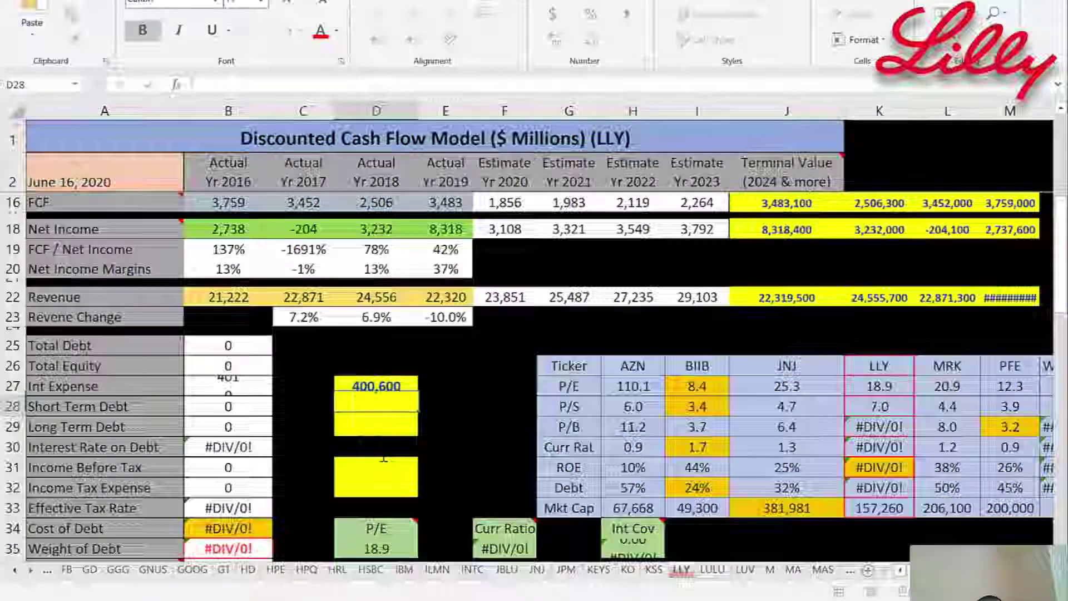
pyautogui.hotkey('alt', 'Tab')
# Paste the 2019 current debt of 1,499,300 from the balance sheet into D28.
pyautogui.scroll(-3, 75, 464)
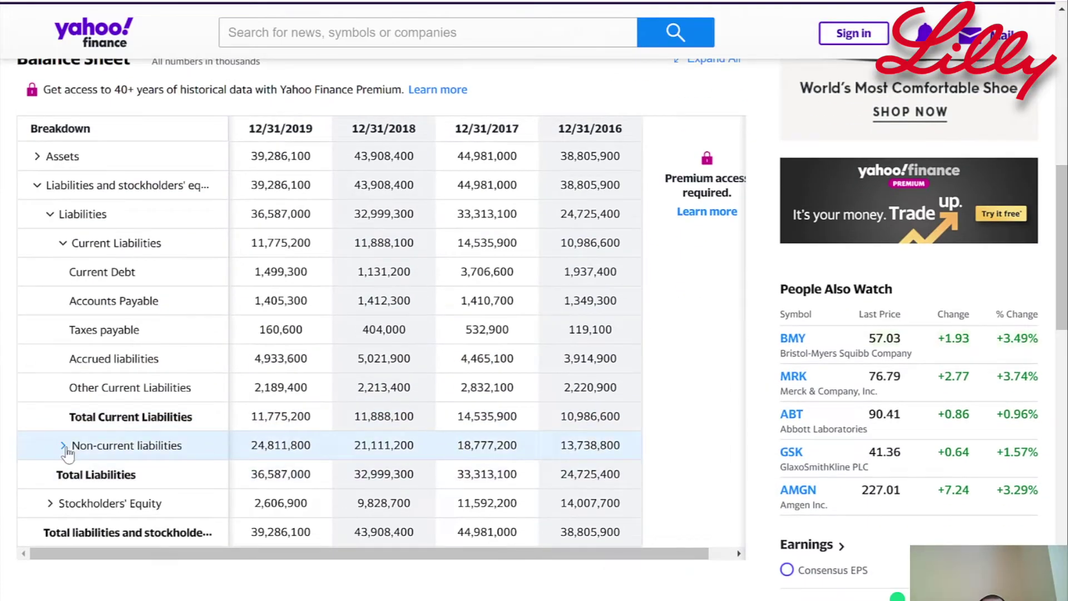
pyautogui.click(64, 447)
pyautogui.doubleClick(278, 273)
pyautogui.hotkey('ctrl', 'c')
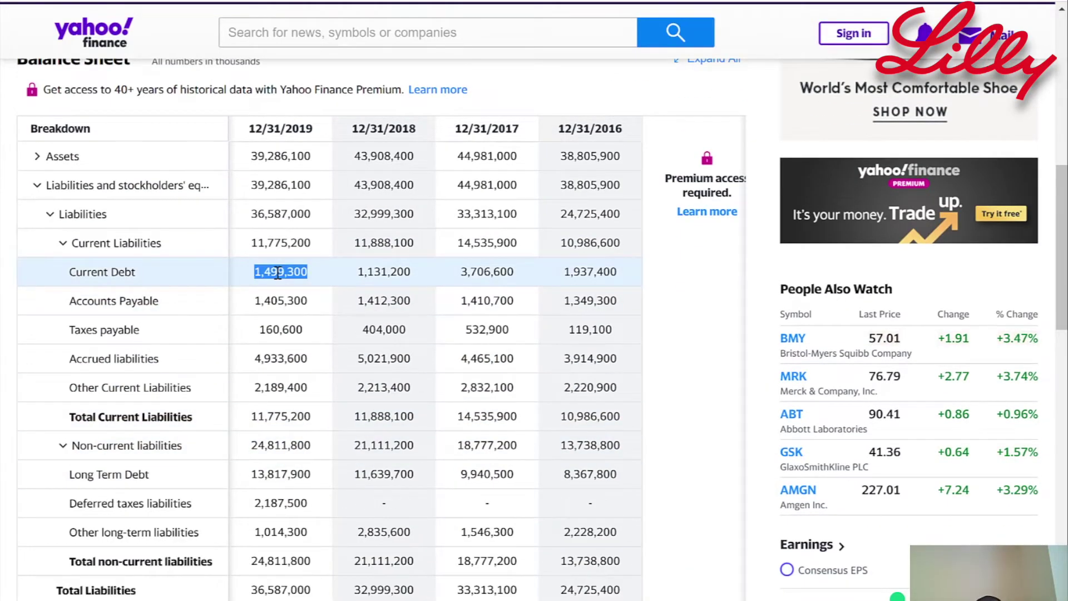
pyautogui.hotkey('alt', 'Tab')
pyautogui.hotkey('ctrl', 'v')
pyautogui.press('Return')
pyautogui.hotkey('alt', 'Tab')
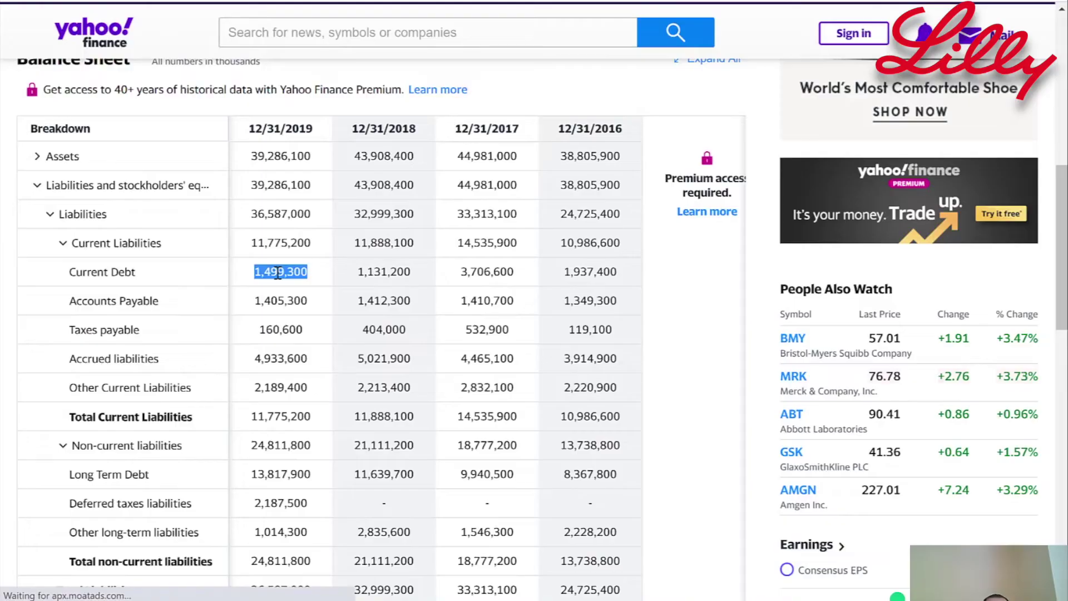
# Paste the 2019 long-term debt of 13,817,900 into D29, leaving D31 selected.
pyautogui.scroll(-3, 240, 345)
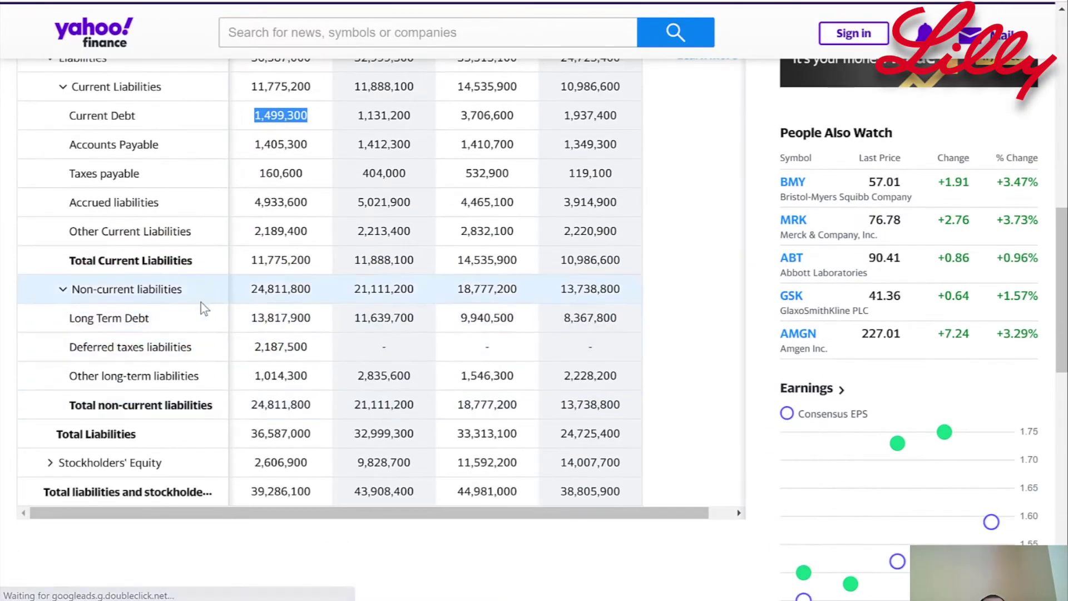
pyautogui.doubleClick(280, 317)
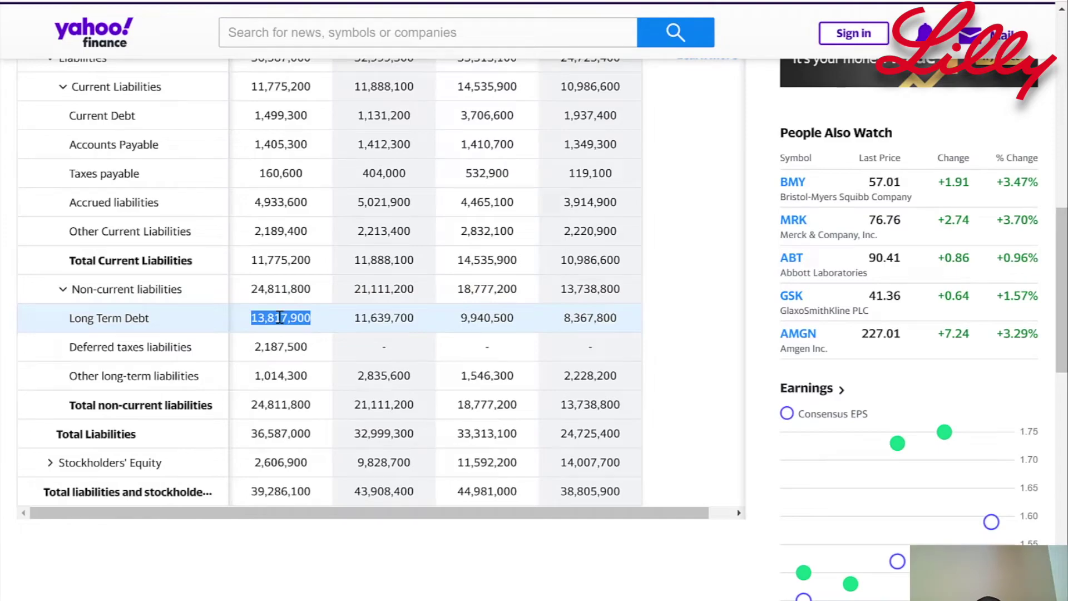
pyautogui.hotkey('ctrl', 'c')
pyautogui.hotkey('alt', 'Tab')
pyautogui.hotkey('ctrl', 'v')
pyautogui.press('Return')
pyautogui.press('Return')
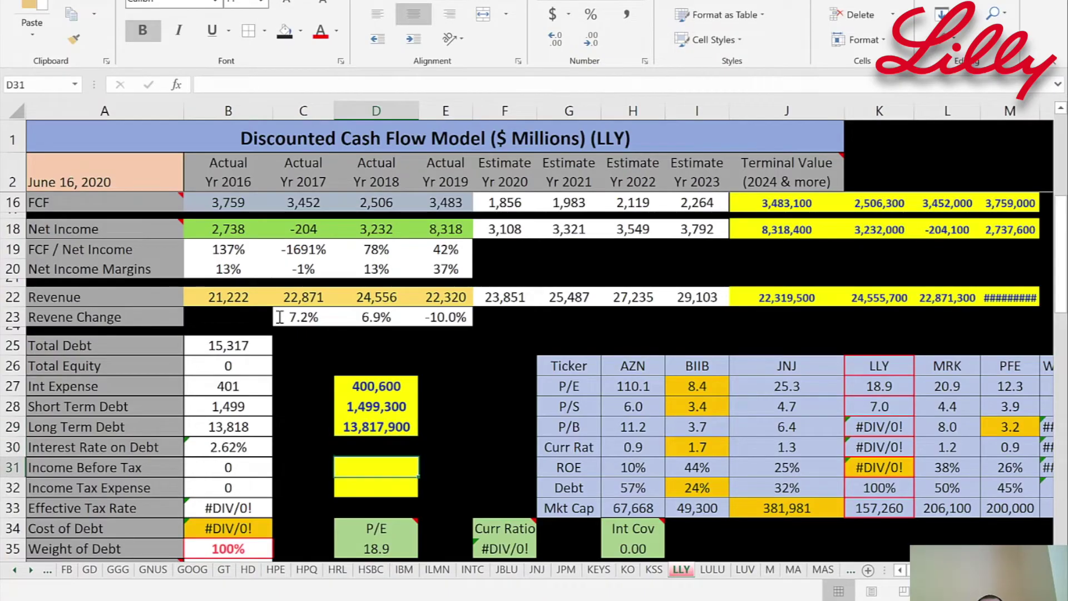
pyautogui.press('Left')
pyautogui.press('Left')
pyautogui.press('Up')
pyautogui.press('Down')
pyautogui.press('Right')
pyautogui.press('Right')
pyautogui.hotkey('alt', 'Tab')
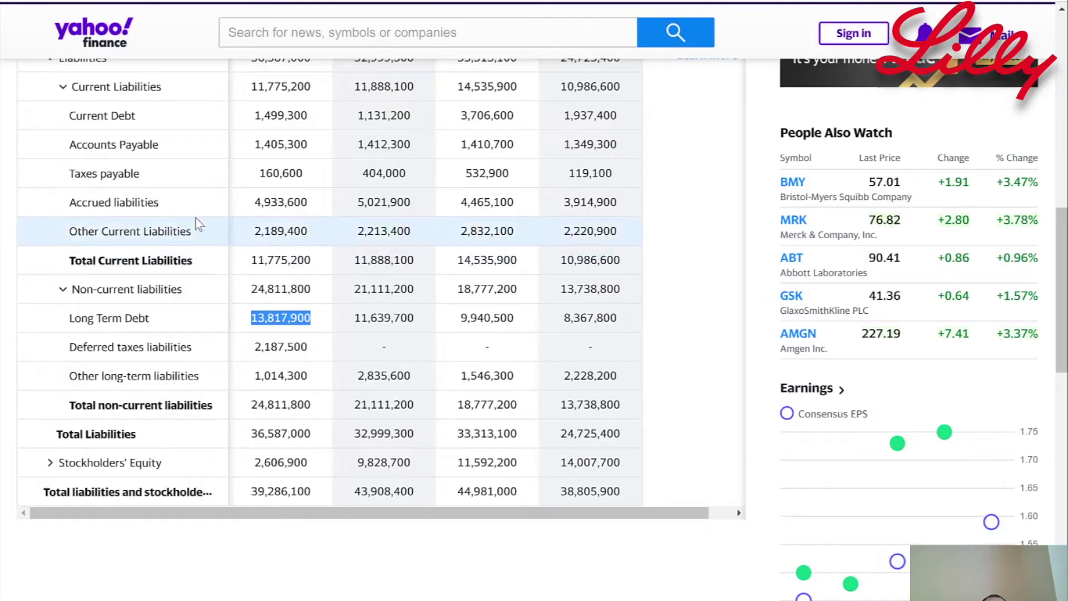
# Copy LLY's 2019 income before tax of 5,265,900 into cell D31.
pyautogui.scroll(4, 92, 160)
pyautogui.click(99, 109)
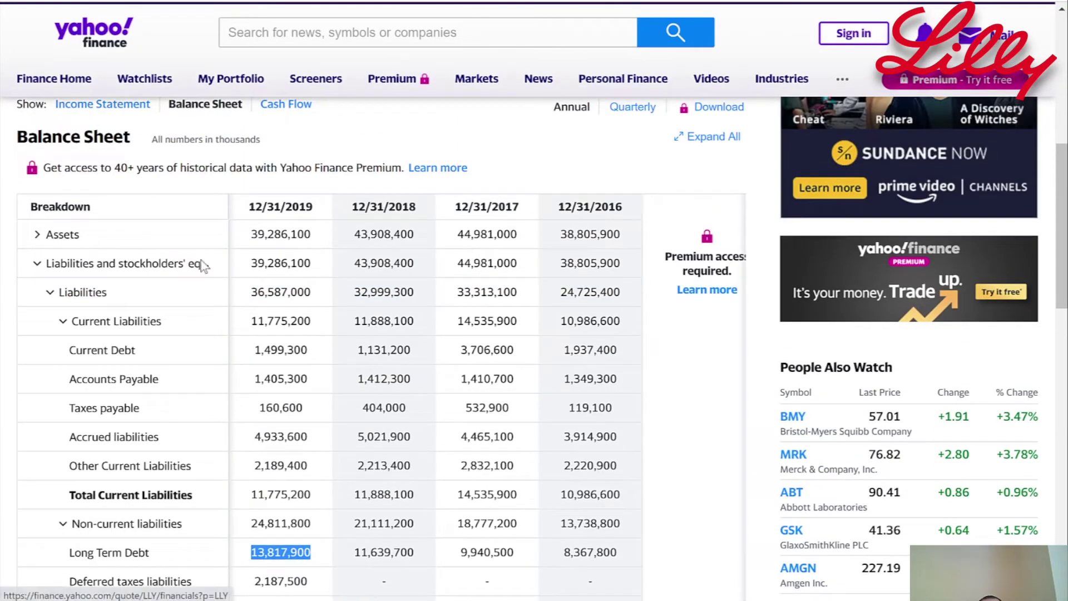
pyautogui.scroll(-4, 331, 346)
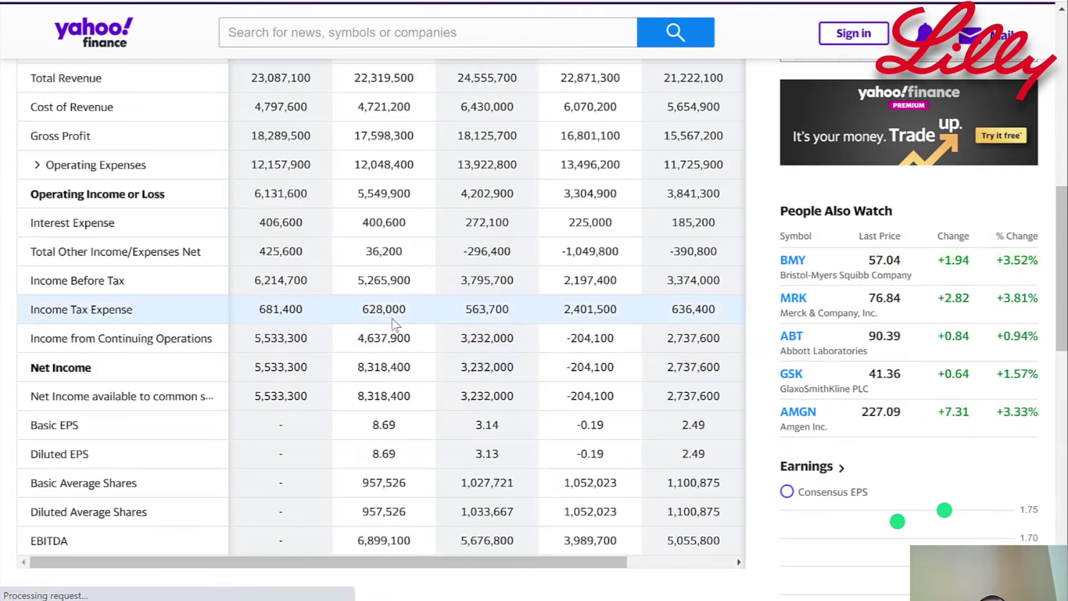
pyautogui.doubleClick(391, 280)
pyautogui.hotkey('ctrl', 'c')
pyautogui.hotkey('alt', 'Tab')
pyautogui.hotkey('ctrl', 'v')
pyautogui.press('Return')
# Copy the 2019 income tax expense of 628,000 into D32, giving an 11.93% tax rate.
pyautogui.hotkey('alt', 'Tab')
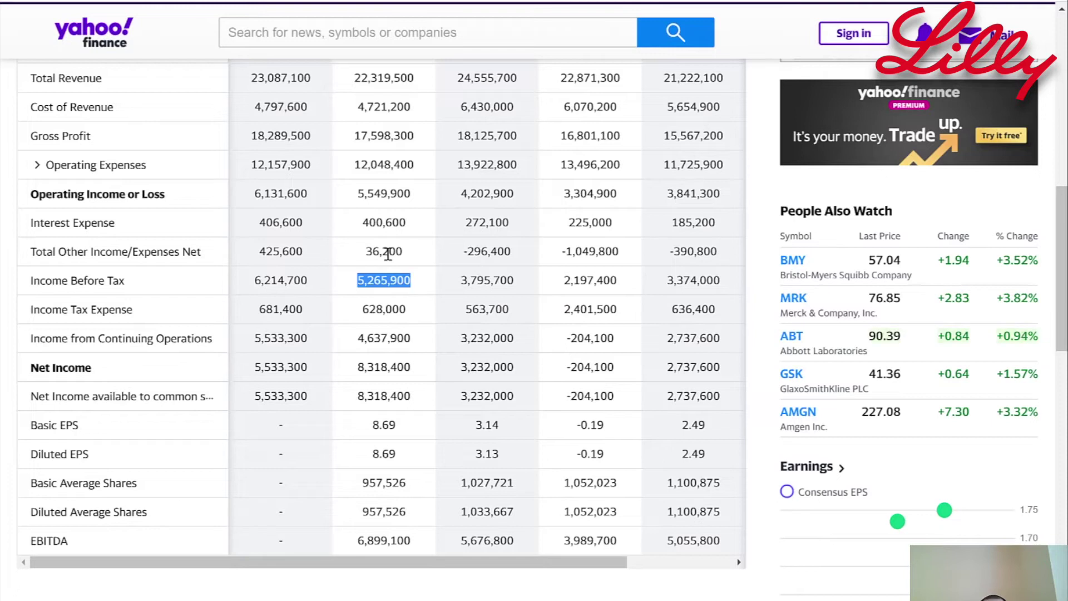
pyautogui.doubleClick(398, 310)
pyautogui.hotkey('ctrl', 'c')
pyautogui.hotkey('alt', 'Tab')
pyautogui.hotkey('ctrl', 'v')
pyautogui.press('Return')
pyautogui.press('Left')
pyautogui.press('Left')
pyautogui.press('Down')
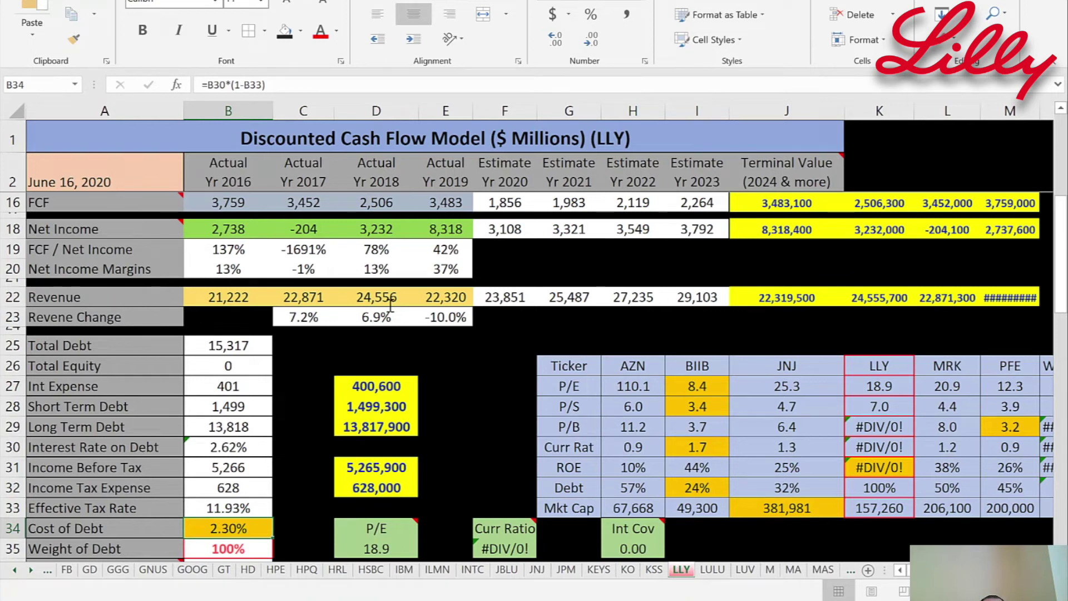
# Enter LLY's Beta (5Y Monthly) of 0.26 from the Yahoo summary into B37.
pyautogui.scroll(-4, 391, 304)
pyautogui.press('Down')
pyautogui.press('Down')
pyautogui.press('Down')
pyautogui.press('Down')
pyautogui.press('Down')
pyautogui.press('Down')
pyautogui.press('Down')
pyautogui.press('Right')
pyautogui.press('Left')
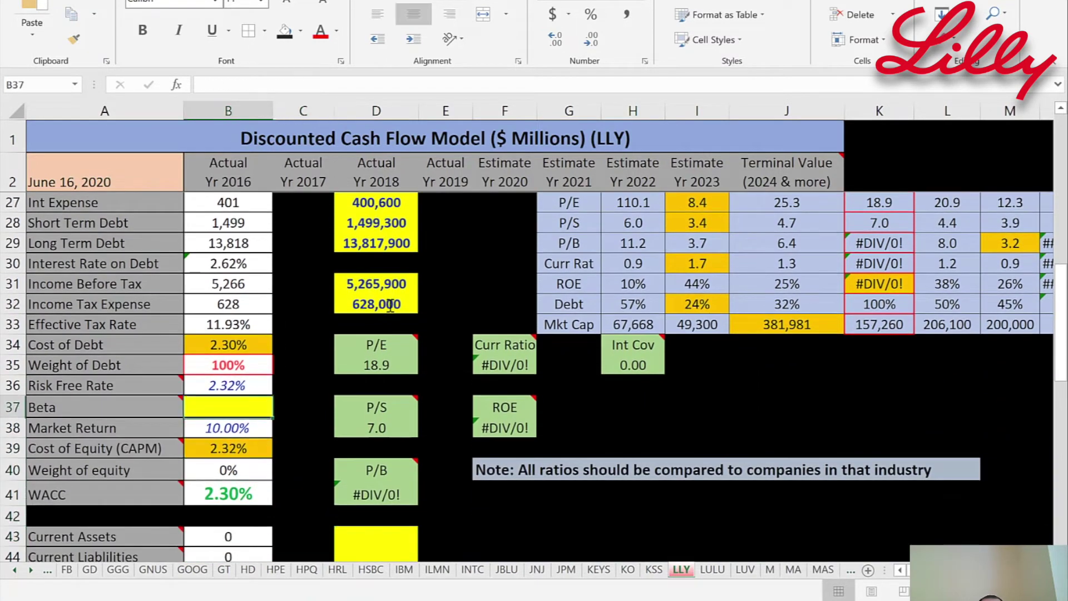
pyautogui.hotkey('alt', 'Tab')
pyautogui.scroll(3, 211, 361)
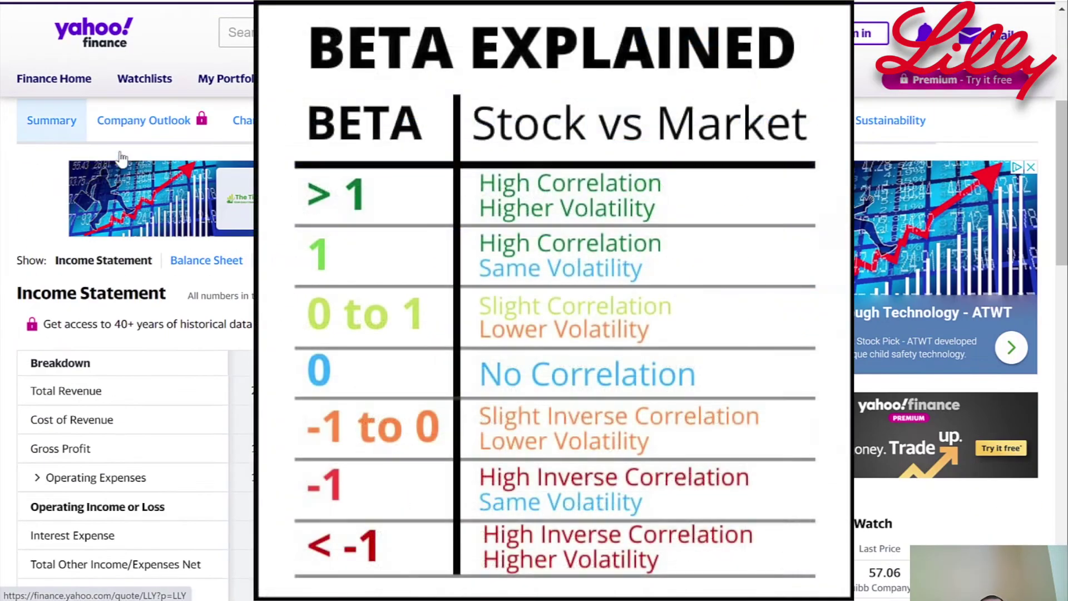
pyautogui.click(121, 157)
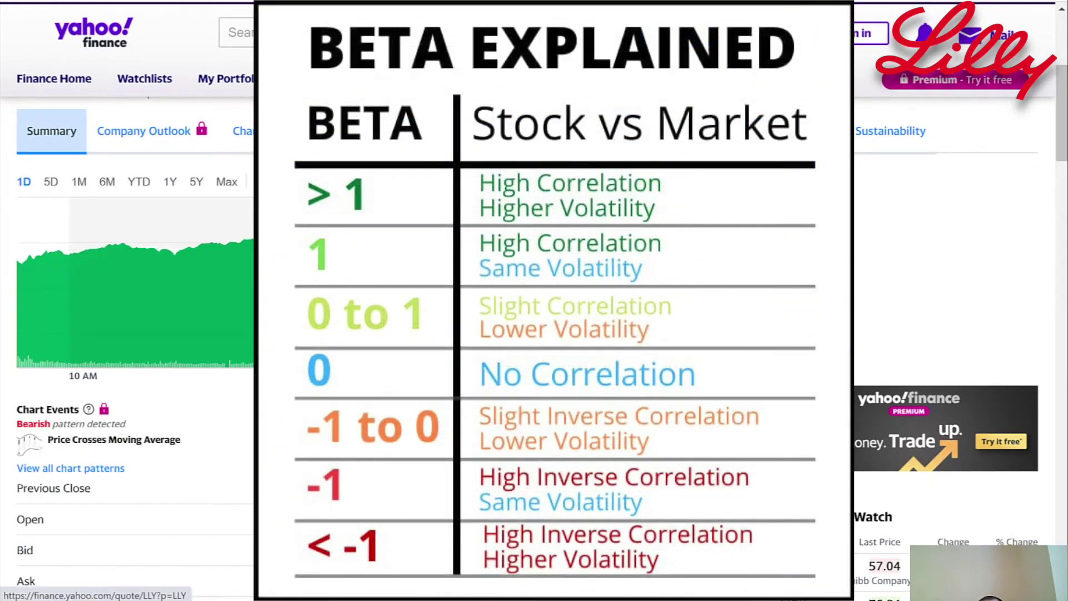
pyautogui.scroll(-1, 121, 157)
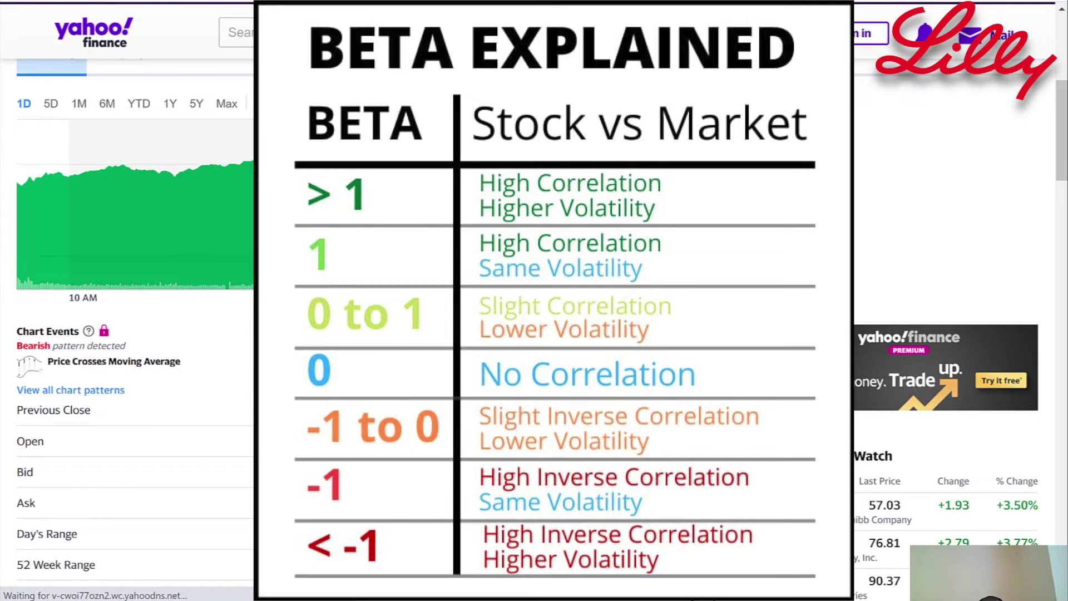
pyautogui.hotkey('alt', 'Tab')
pyautogui.write('.26')
pyautogui.press('Return')
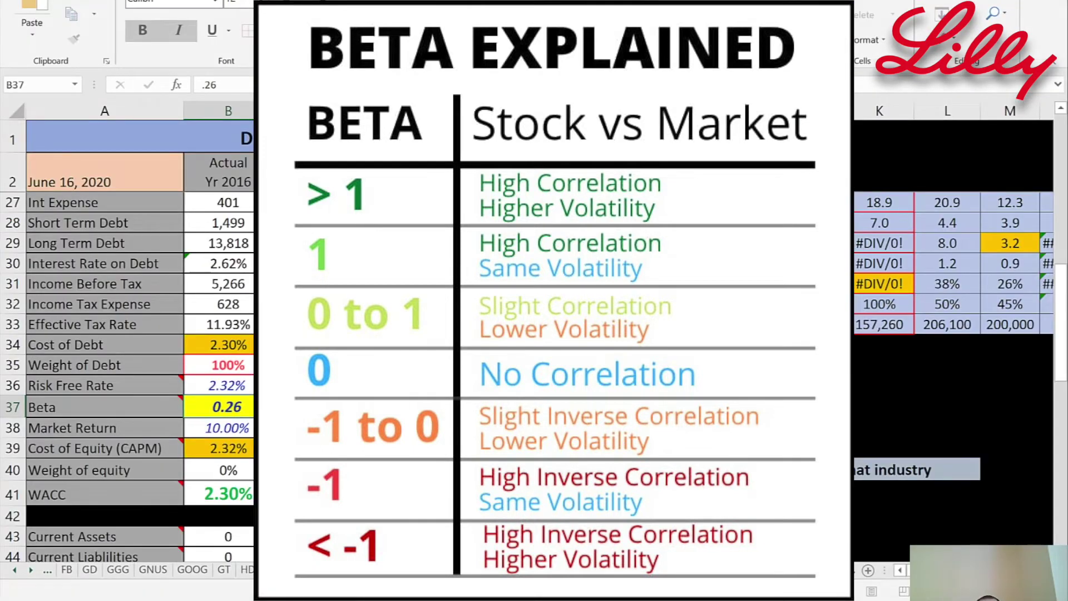
# Select the current assets input D43 and go back to LLY's Yahoo financial statements.
pyautogui.click(376, 543)
pyautogui.press('Down')
pyautogui.press('Down')
pyautogui.press('Down')
pyautogui.press('Up')
pyautogui.press('Up')
pyautogui.press('Up')
pyautogui.press('Up')
pyautogui.press('Up')
pyautogui.hotkey('alt', 'Tab')
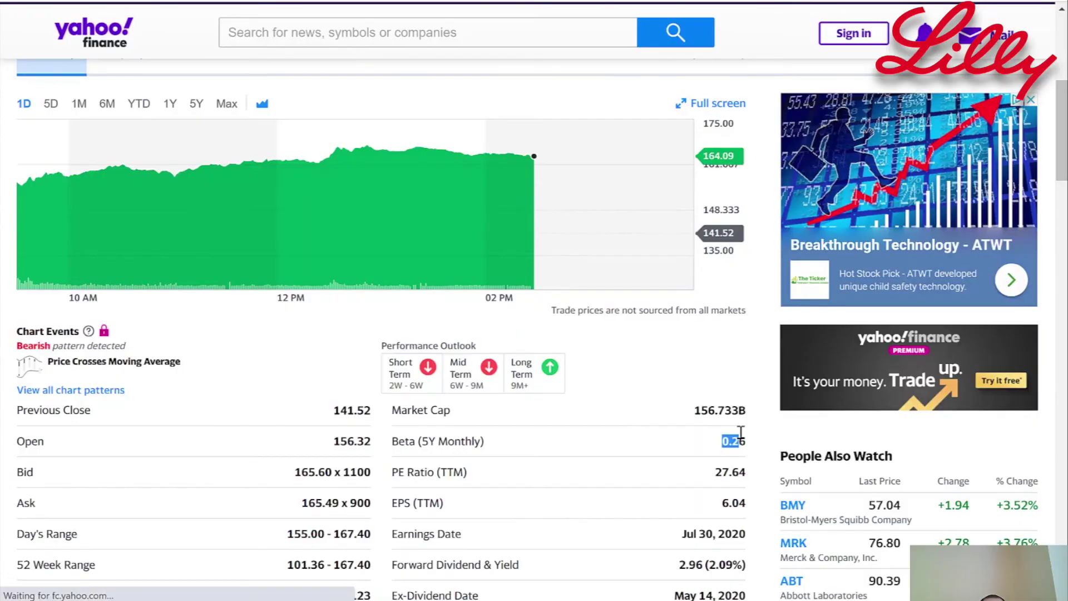
pyautogui.scroll(3, 556, 333)
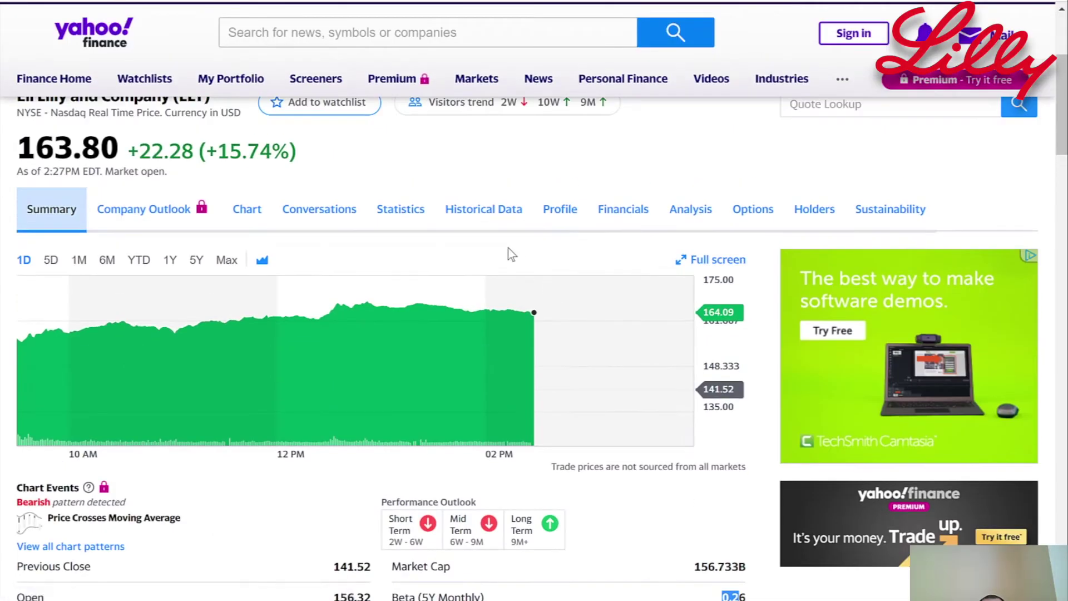
pyautogui.click(623, 208)
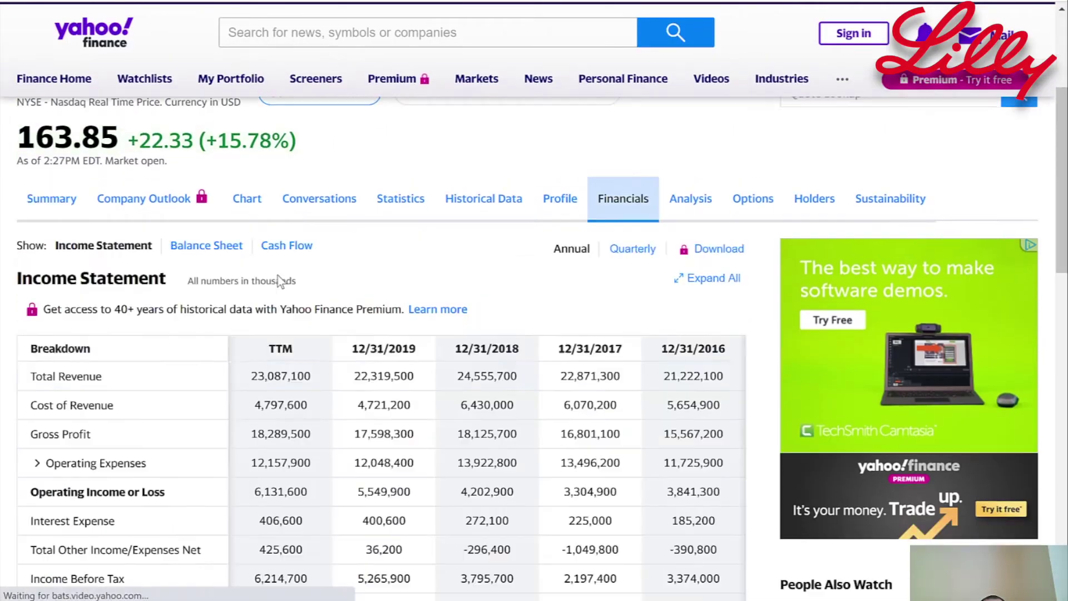
# Copy LLY's 2019 current assets from the balance sheet into cell D43.
pyautogui.click(200, 339)
pyautogui.scroll(-7, 189, 345)
pyautogui.click(45, 318)
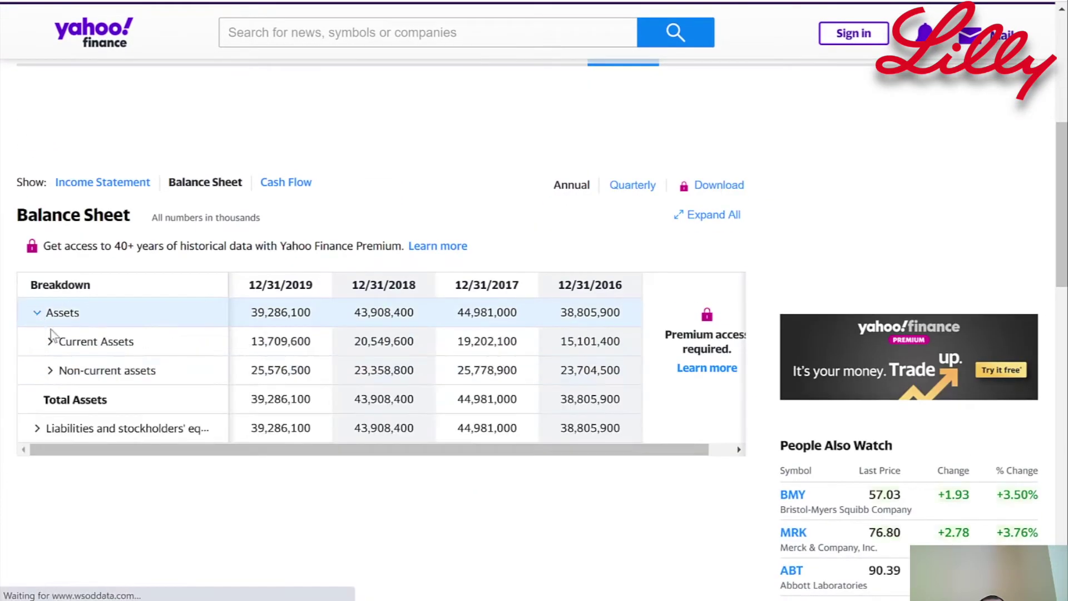
pyautogui.doubleClick(290, 338)
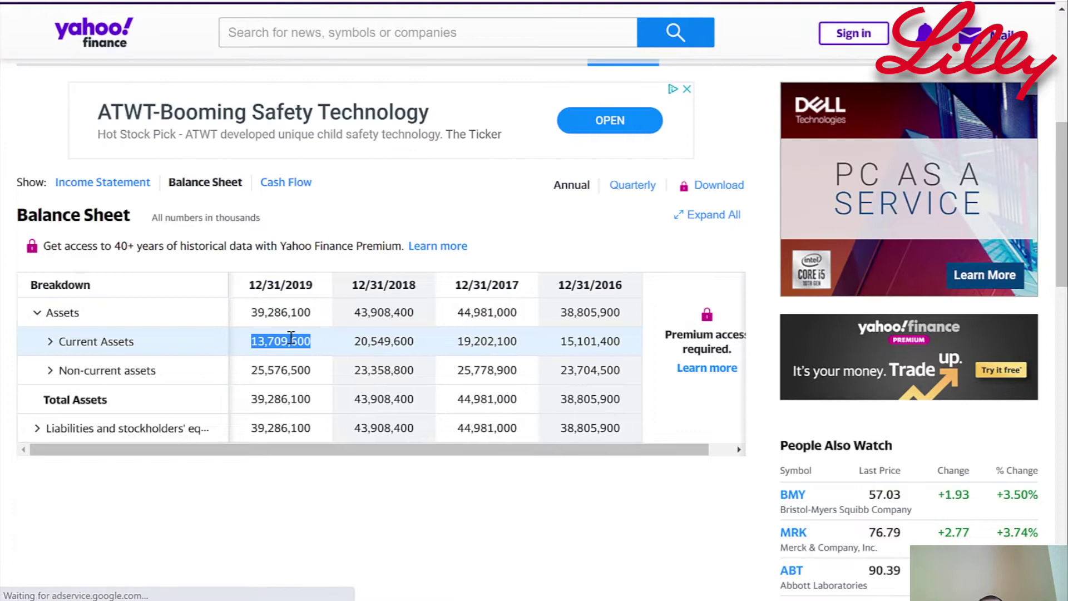
pyautogui.hotkey('ctrl', 'c')
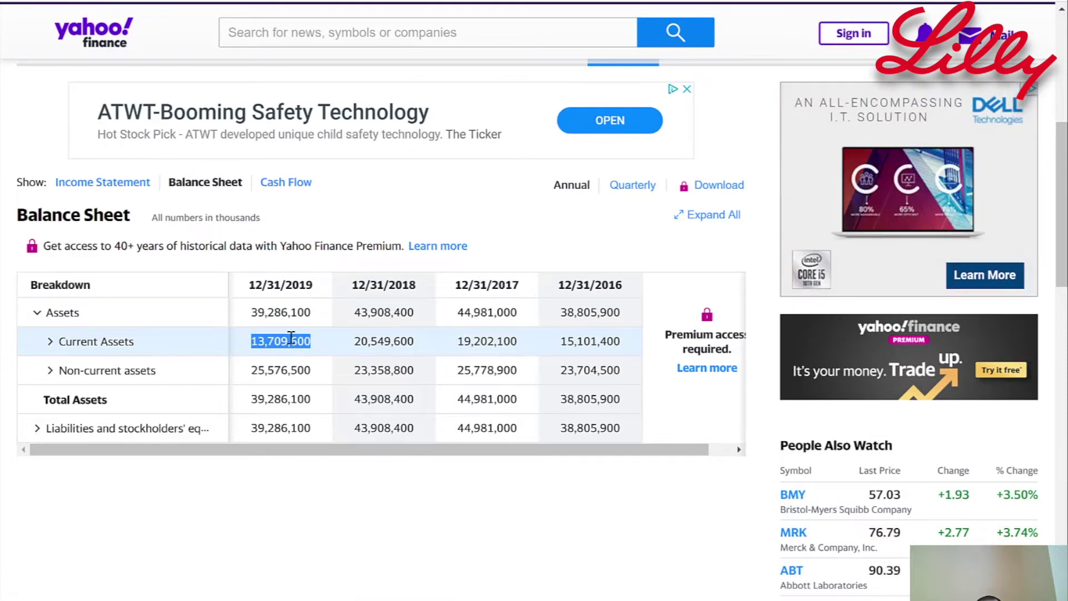
pyautogui.hotkey('alt', 'Tab')
pyautogui.hotkey('ctrl', 'v')
pyautogui.hotkey('alt', 'Tab')
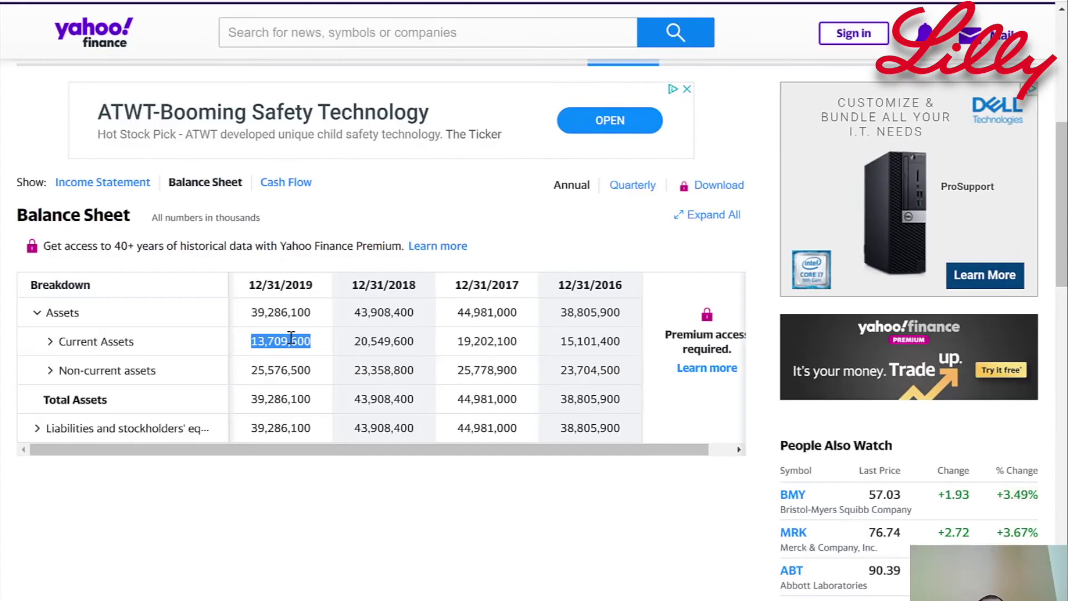
# Copy the 2019 current liabilities from the expanded Liabilities rows into cell D44.
pyautogui.click(35, 428)
pyautogui.click(50, 457)
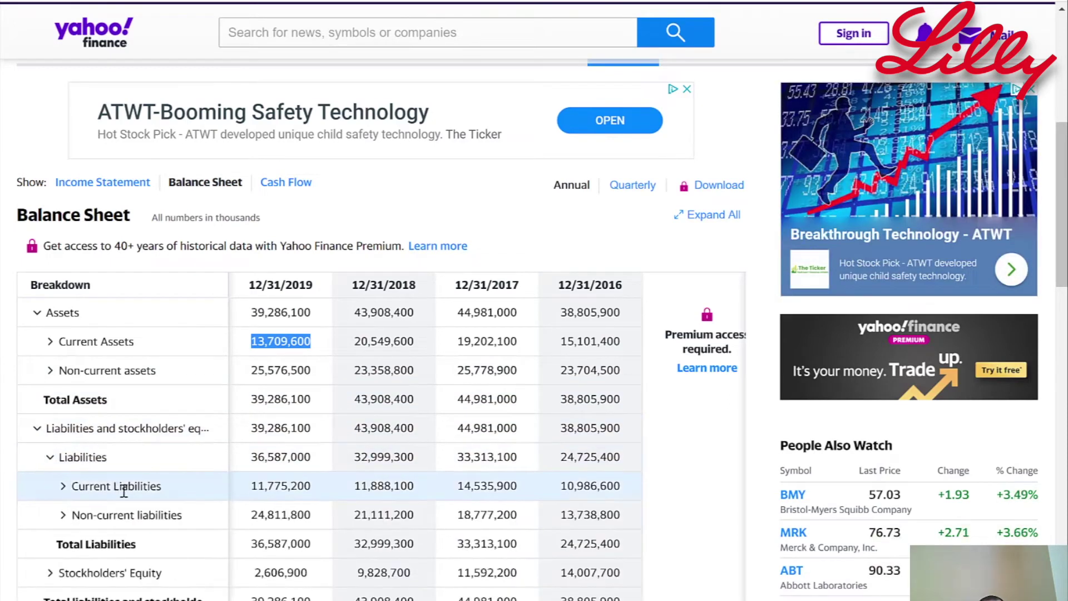
pyautogui.doubleClick(278, 485)
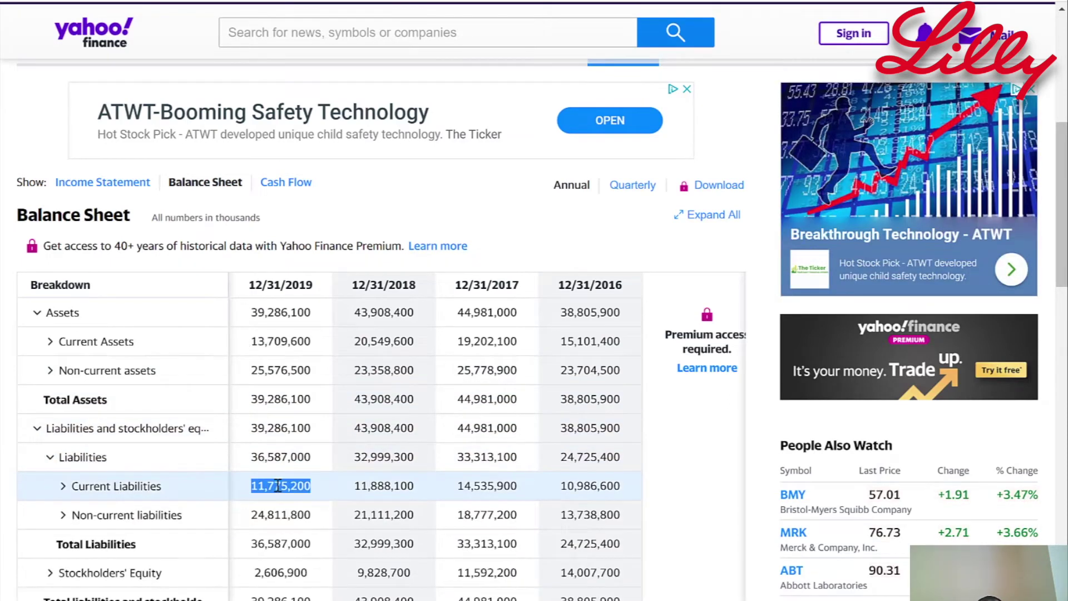
pyautogui.hotkey('ctrl', 'c')
pyautogui.hotkey('alt', 'Tab')
pyautogui.hotkey('ctrl', 'v')
pyautogui.hotkey('alt', 'Tab')
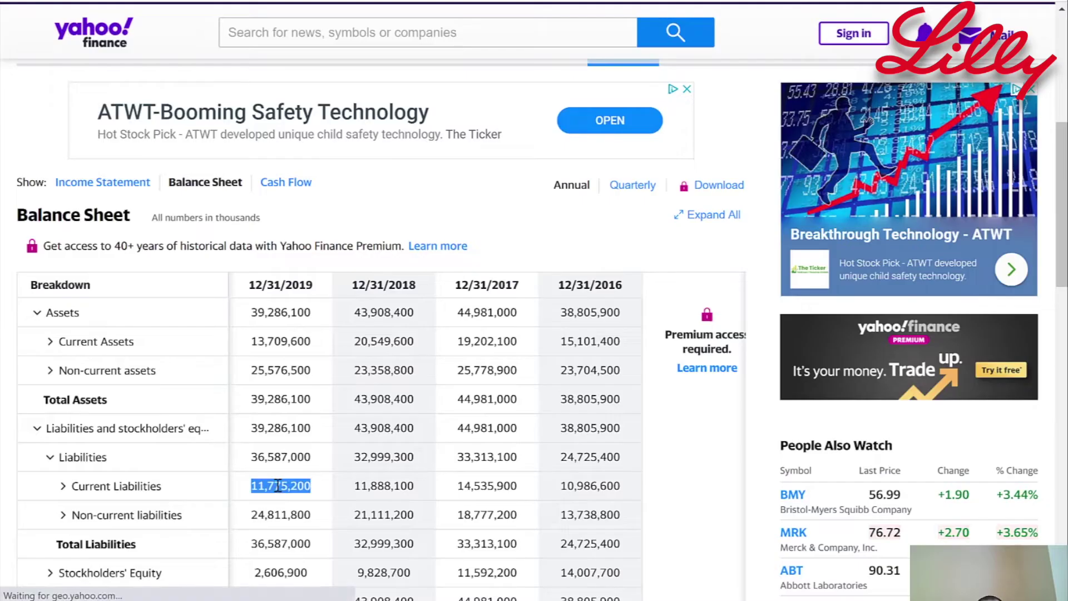
# Paste the 2019 operating income 5,549,900 as EBIT in D46, giving 13.85 interest coverage.
pyautogui.scroll(-3, 281, 479)
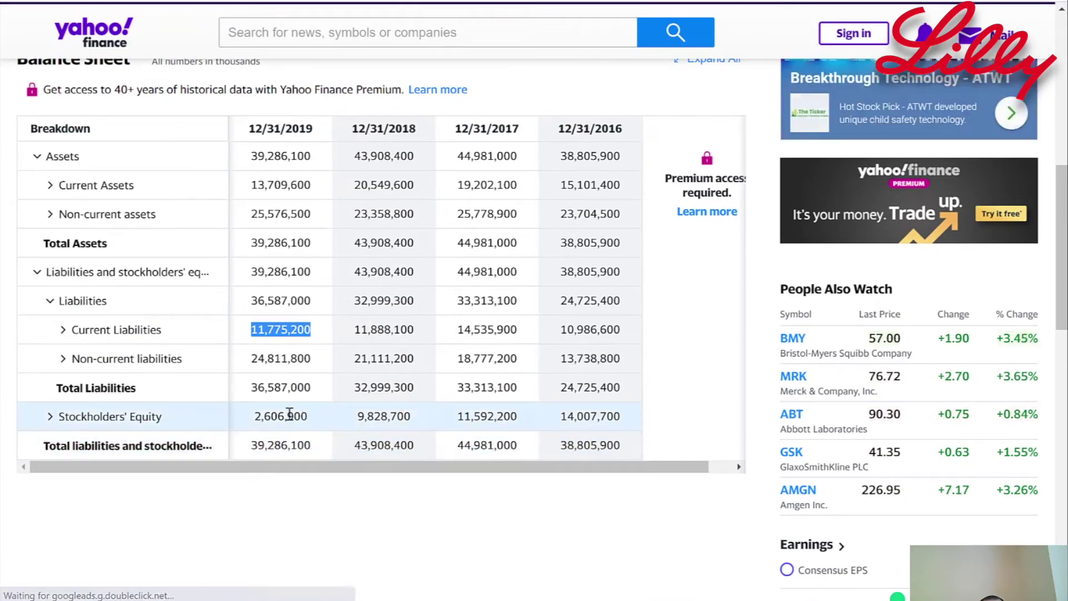
pyautogui.click(268, 385)
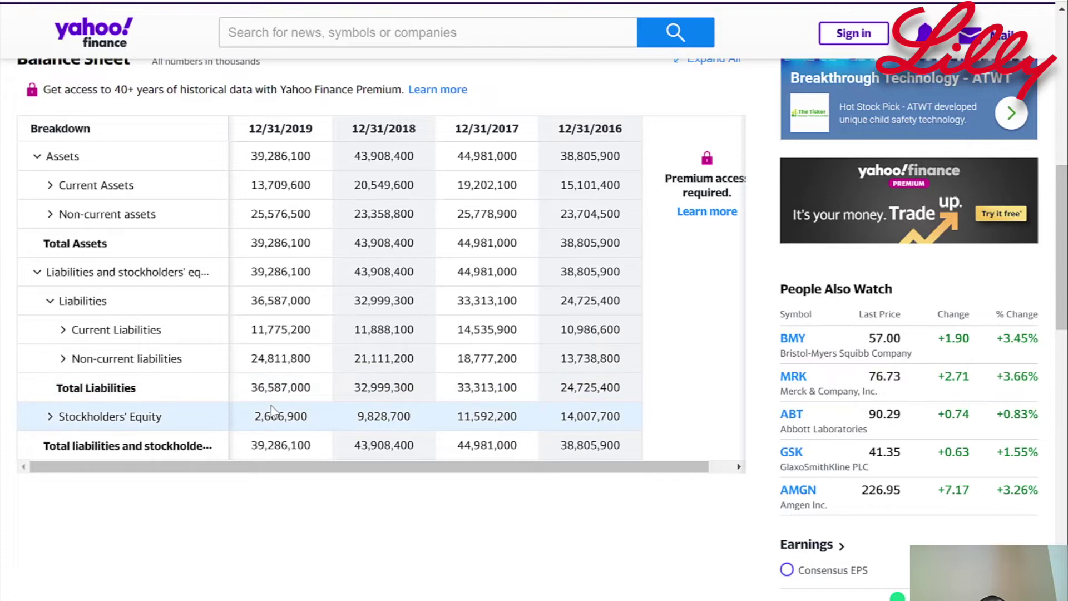
pyautogui.hotkey('alt', 'Left')
pyautogui.doubleClick(381, 427)
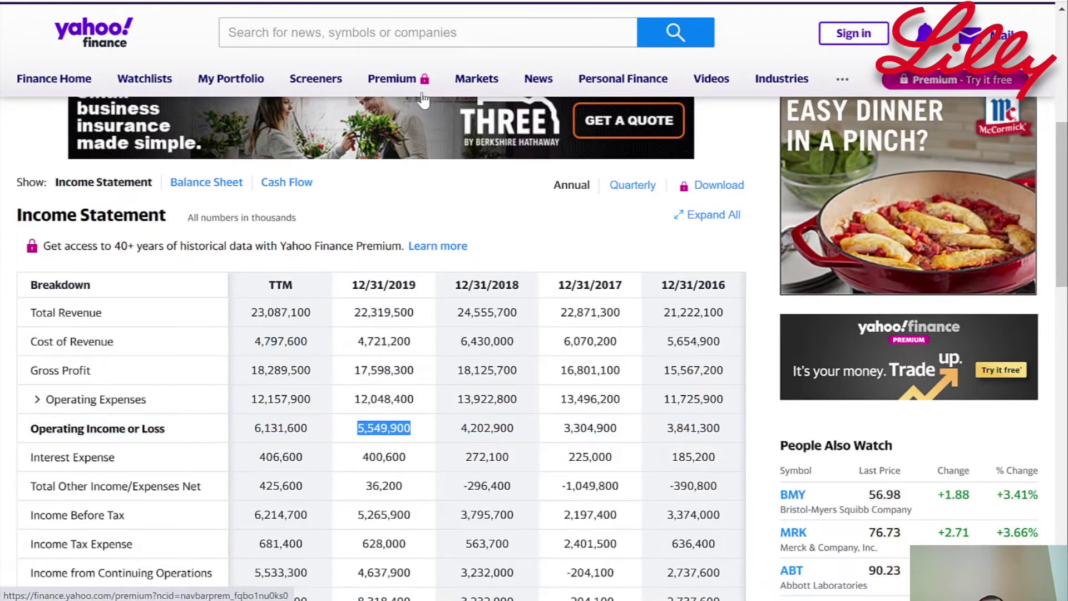
pyautogui.moveTo(423, 99)
pyautogui.hotkey('ctrl', 'c')
pyautogui.hotkey('alt', 'Tab')
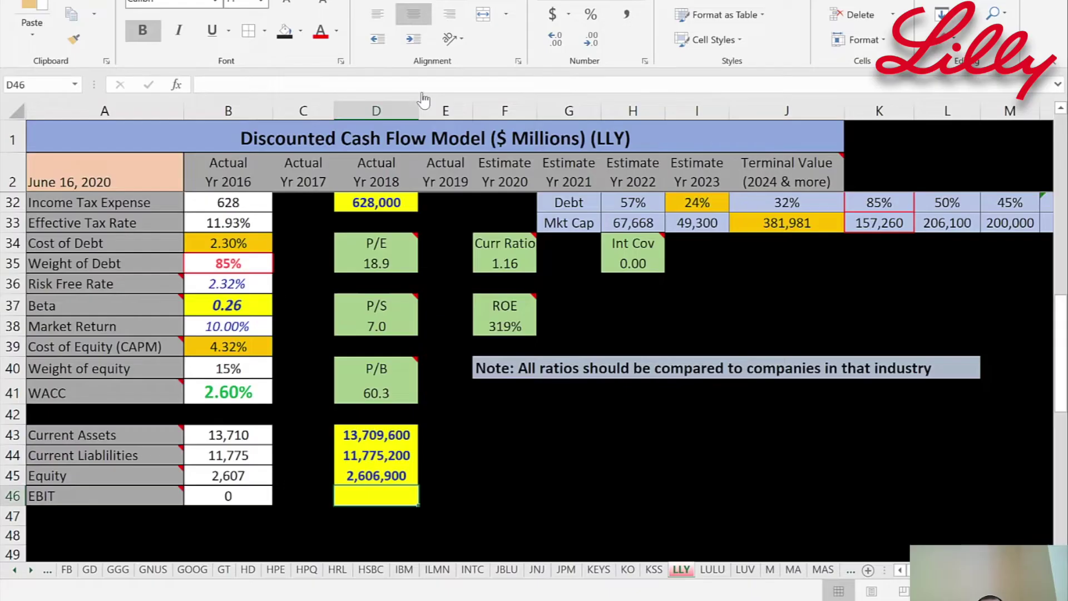
pyautogui.hotkey('ctrl', 'v')
pyautogui.press('Return')
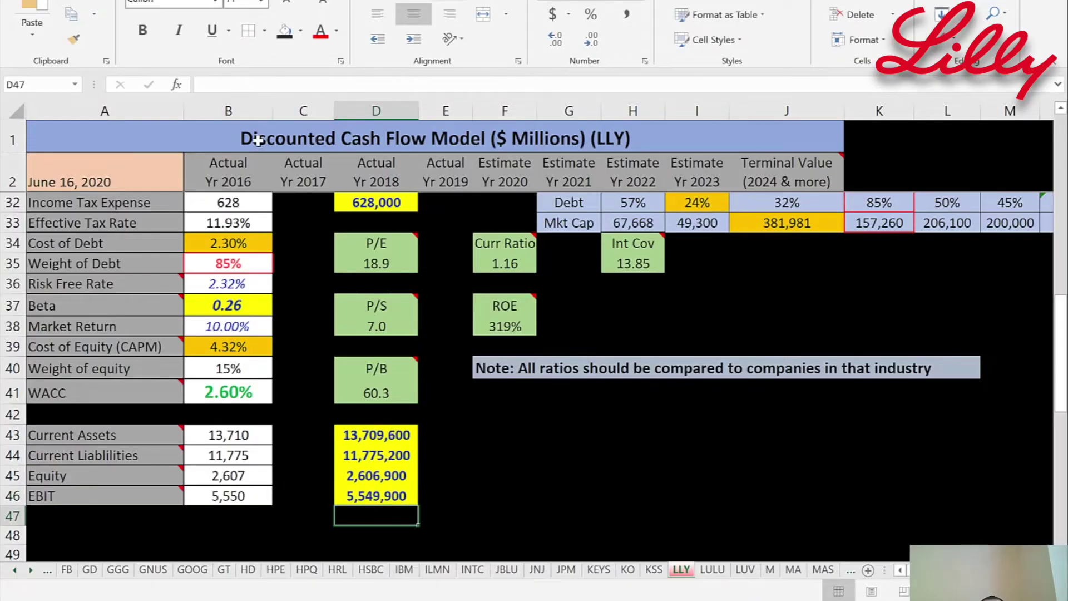
pyautogui.press('Up')
pyautogui.press('Left')
pyautogui.press('Up')
pyautogui.press('Left')
pyautogui.click(228, 263)
pyautogui.scroll(2, 242, 417)
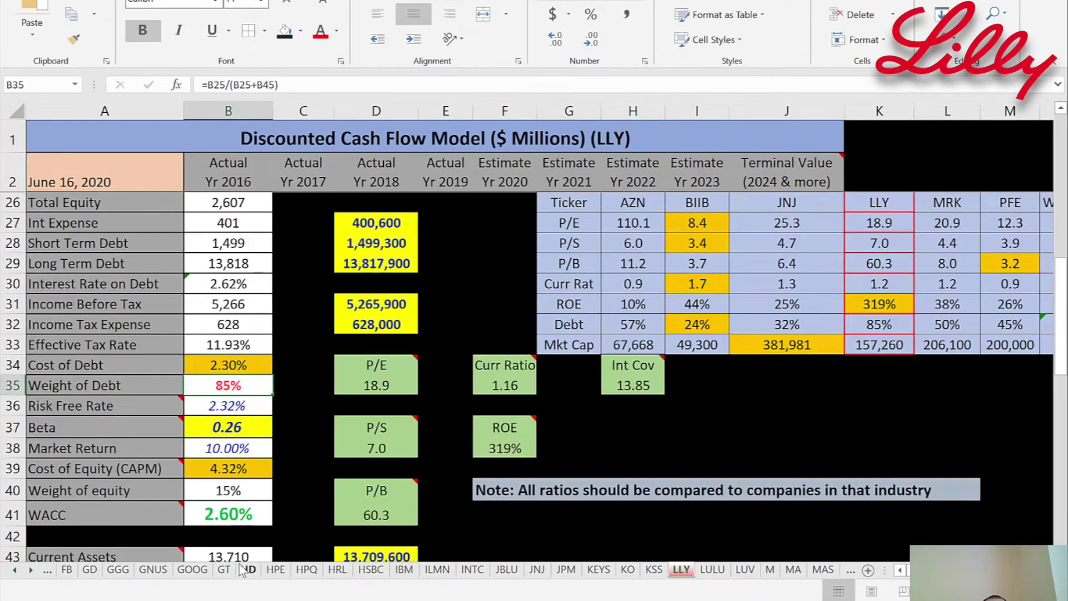
pyautogui.click(234, 517)
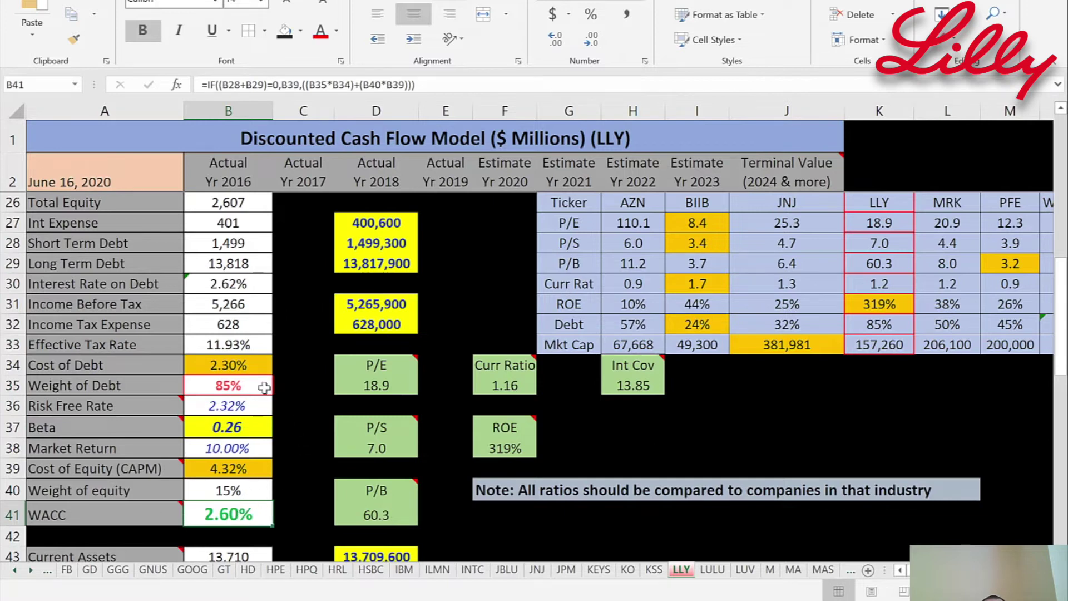
pyautogui.click(236, 368)
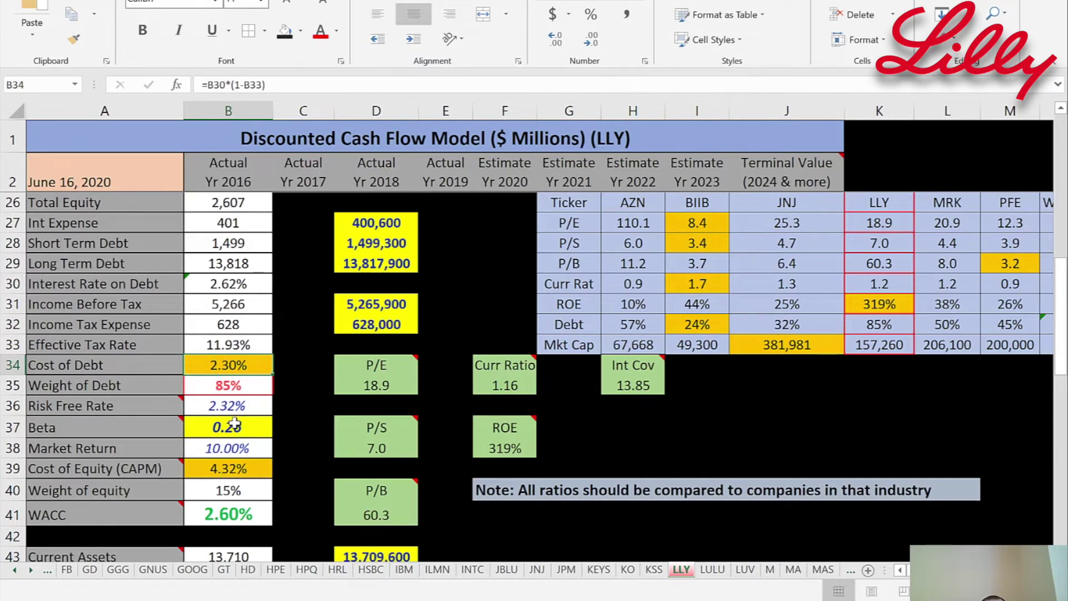
pyautogui.press('Down')
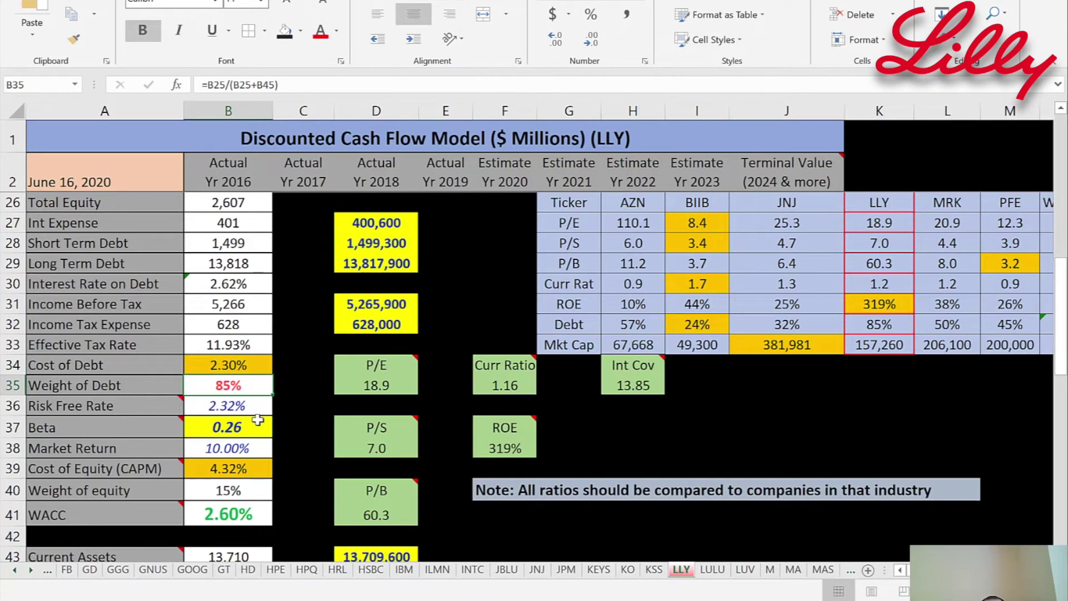
pyautogui.scroll(-1, 258, 420)
pyautogui.click(226, 453)
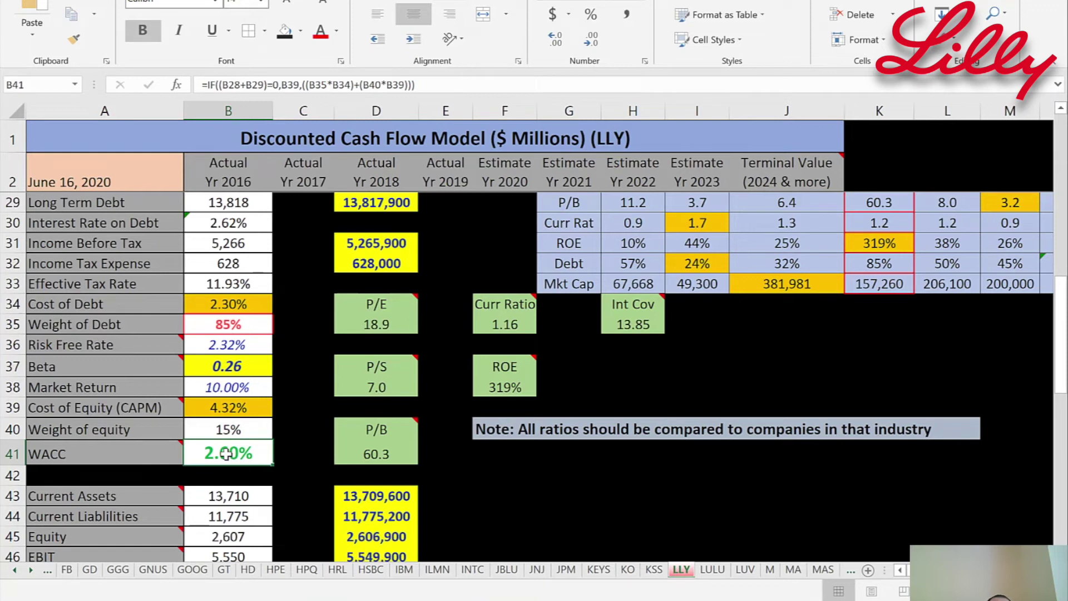
pyautogui.click(243, 324)
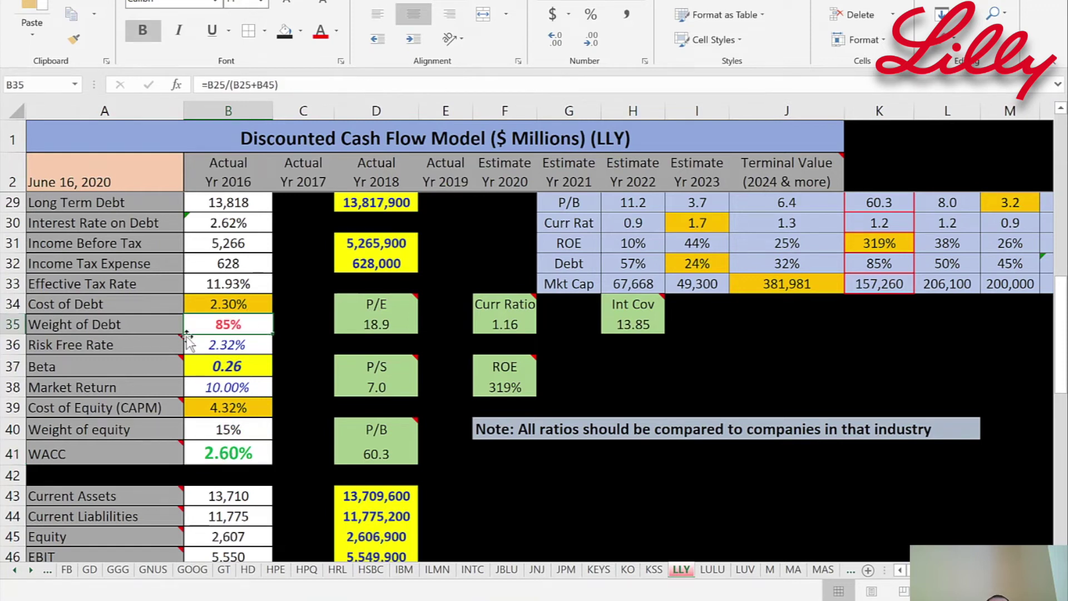
pyautogui.scroll(9, 217, 395)
pyautogui.click(528, 207)
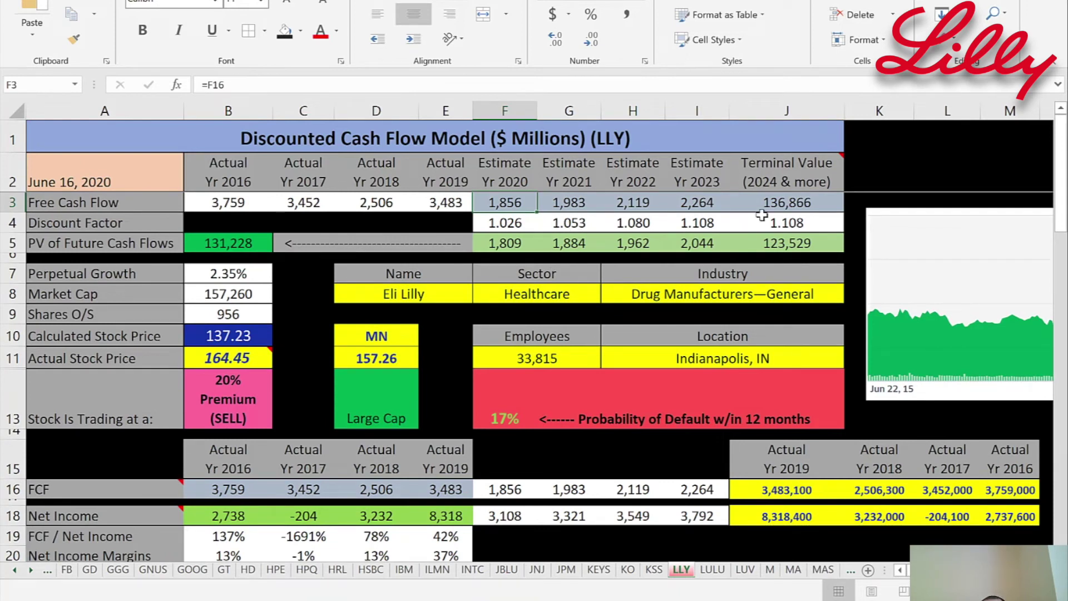
pyautogui.click(790, 205)
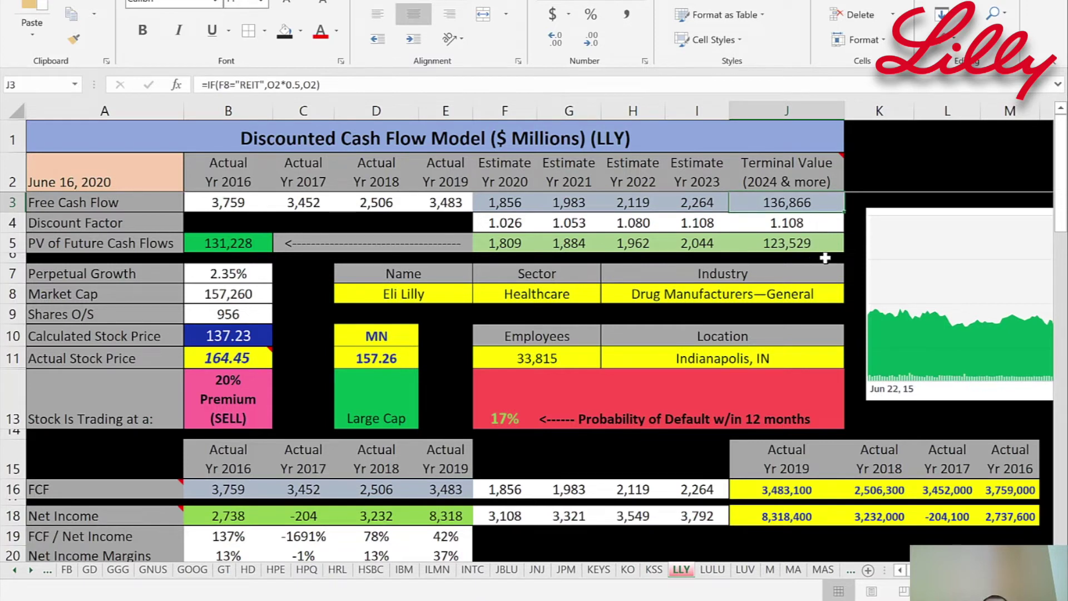
pyautogui.click(806, 239)
pyautogui.click(633, 243)
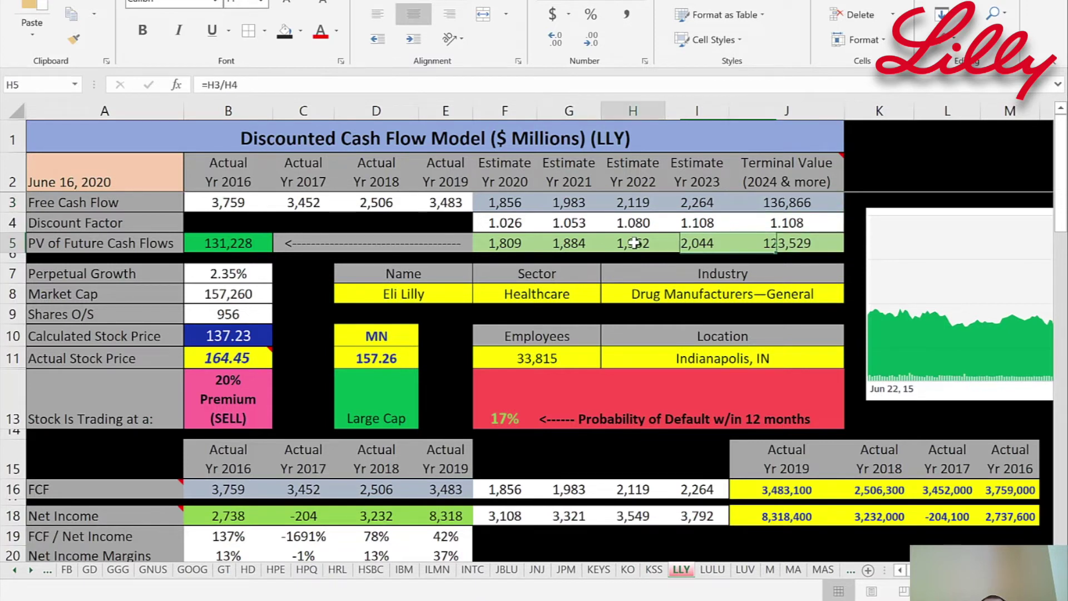
pyautogui.click(233, 243)
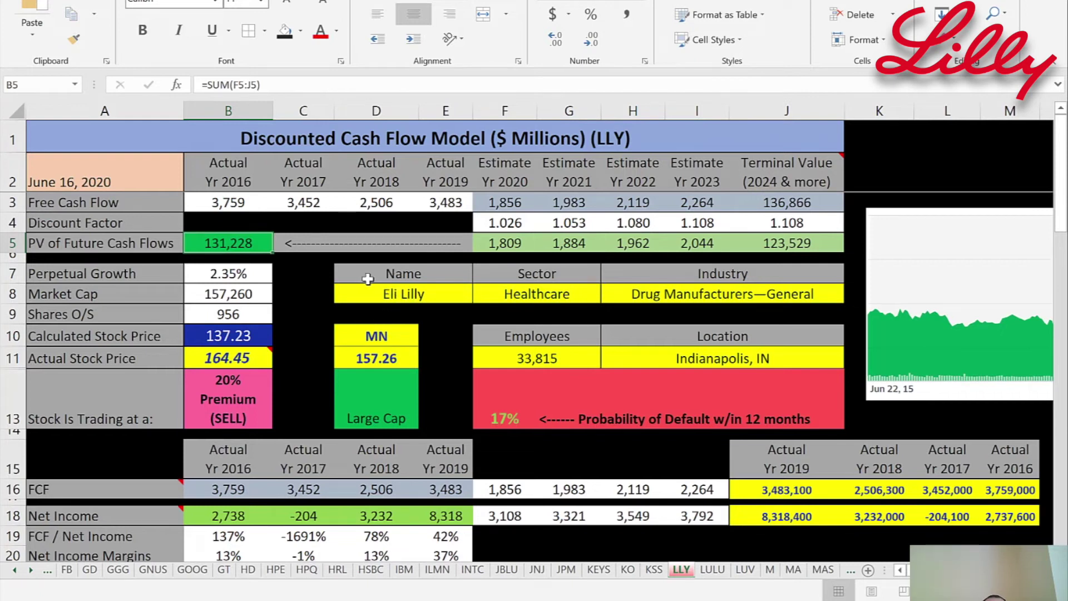
pyautogui.click(221, 313)
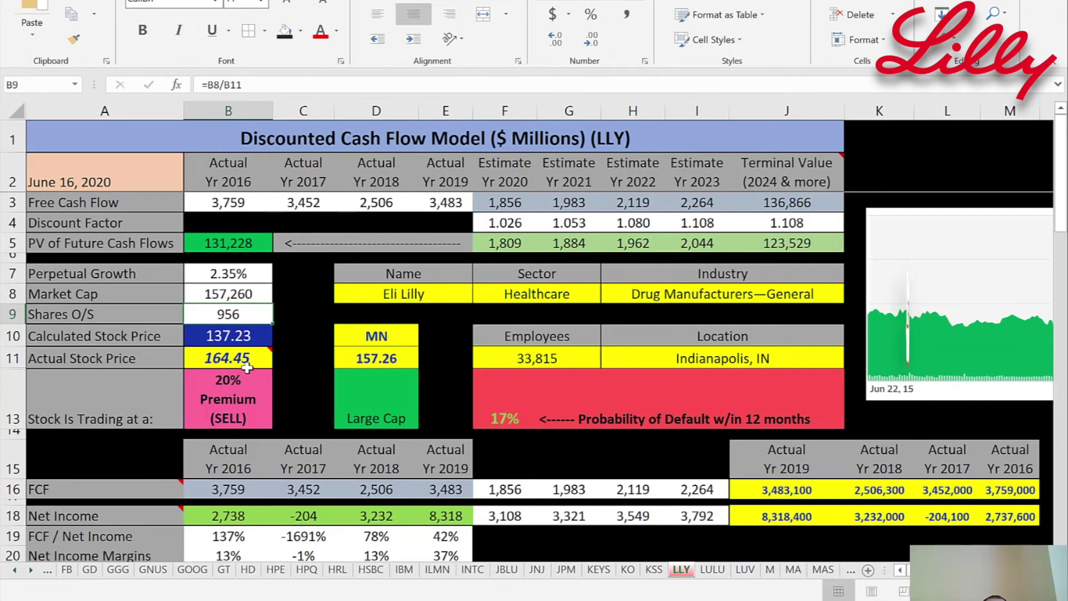
pyautogui.click(245, 361)
pyautogui.click(244, 407)
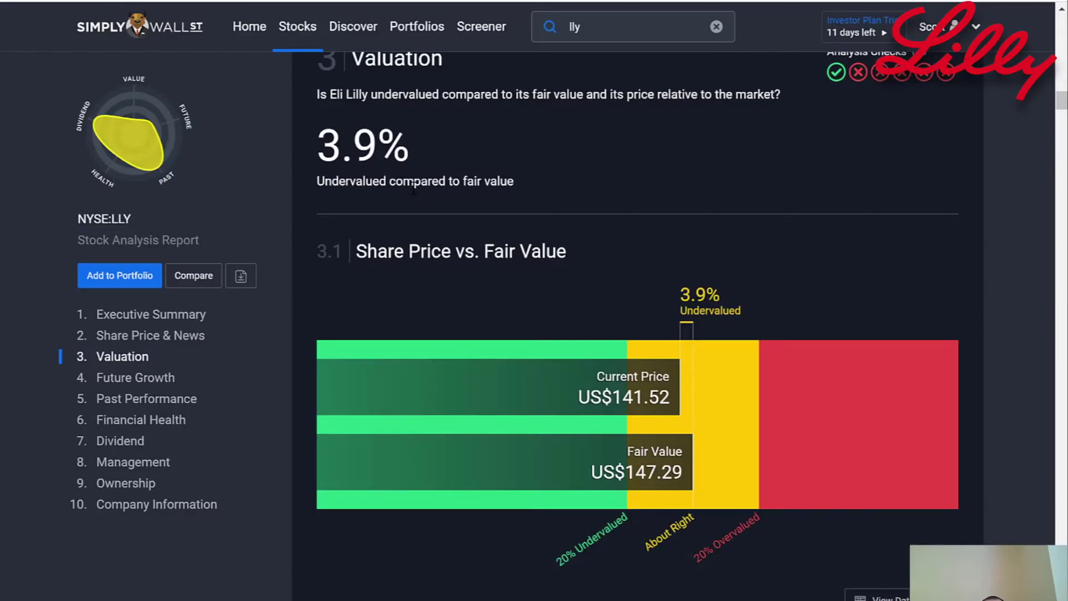
pyautogui.scroll(1, 413, 189)
pyautogui.moveTo(332, 174); pyautogui.dragTo(401, 188)
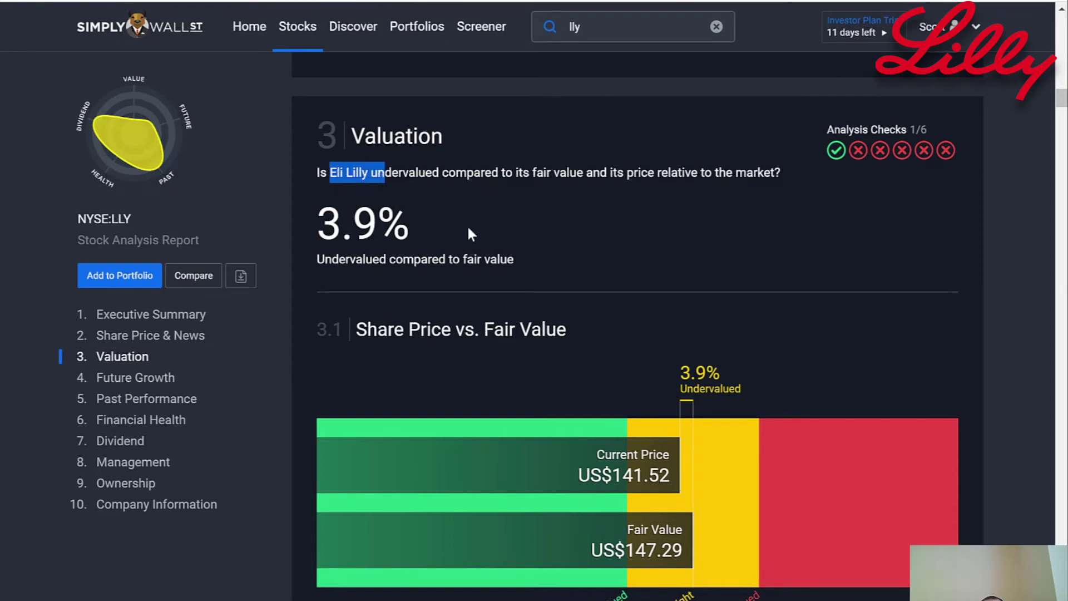
pyautogui.scroll(-3, 466, 225)
pyautogui.moveTo(632, 397); pyautogui.dragTo(656, 397)
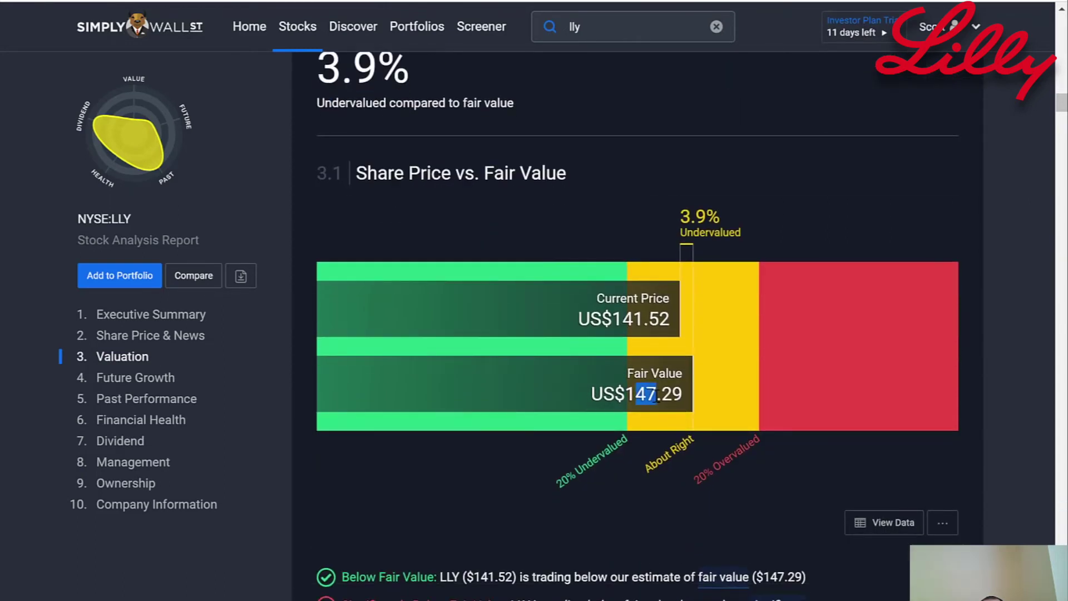
pyautogui.hotkey('alt', 'Tab')
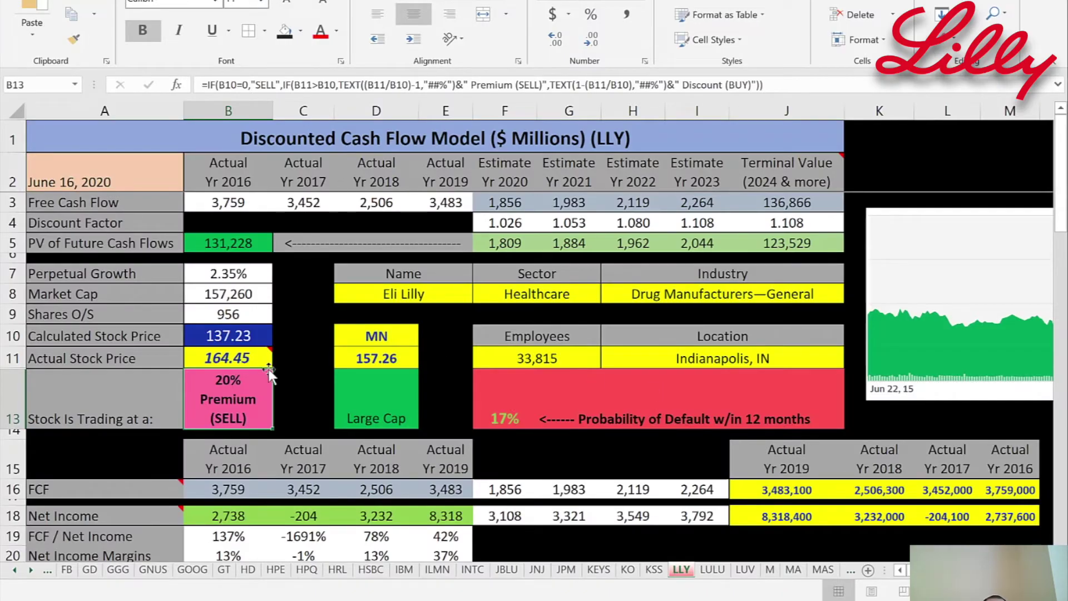
# Select the LLY price-history chart picture and drag it over the middle of the sheet.
pyautogui.click(259, 334)
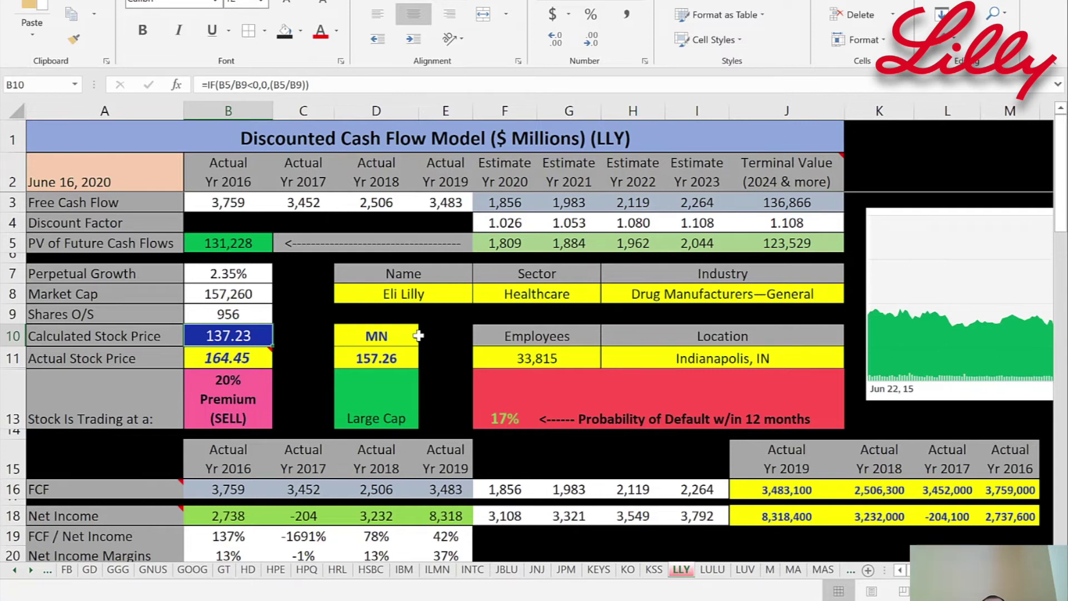
pyautogui.hotkey('ctrl', 'z')
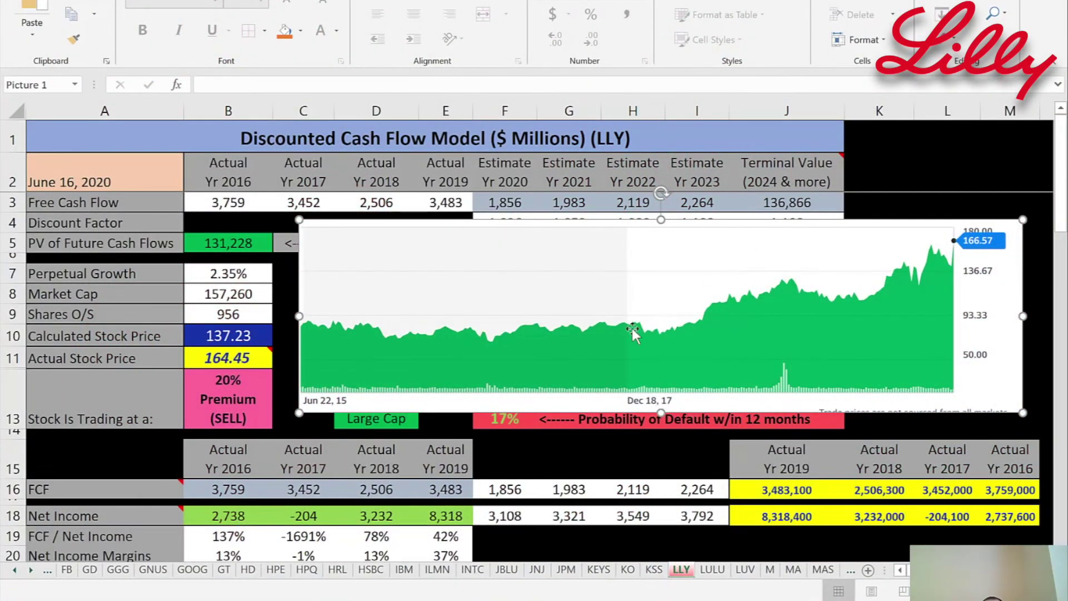
pyautogui.moveTo(634, 326); pyautogui.dragTo(621, 311)
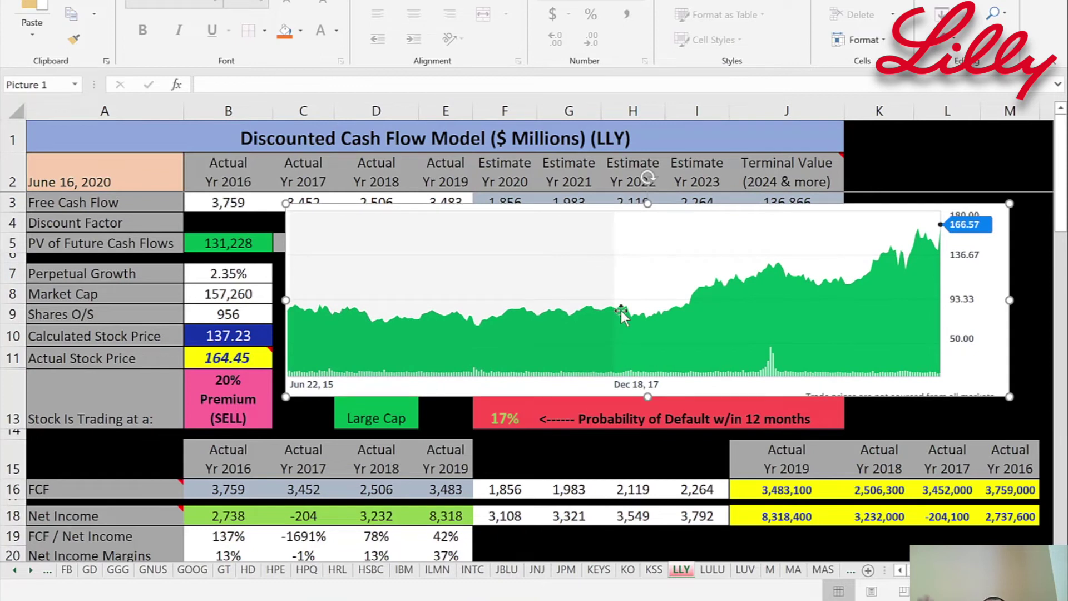